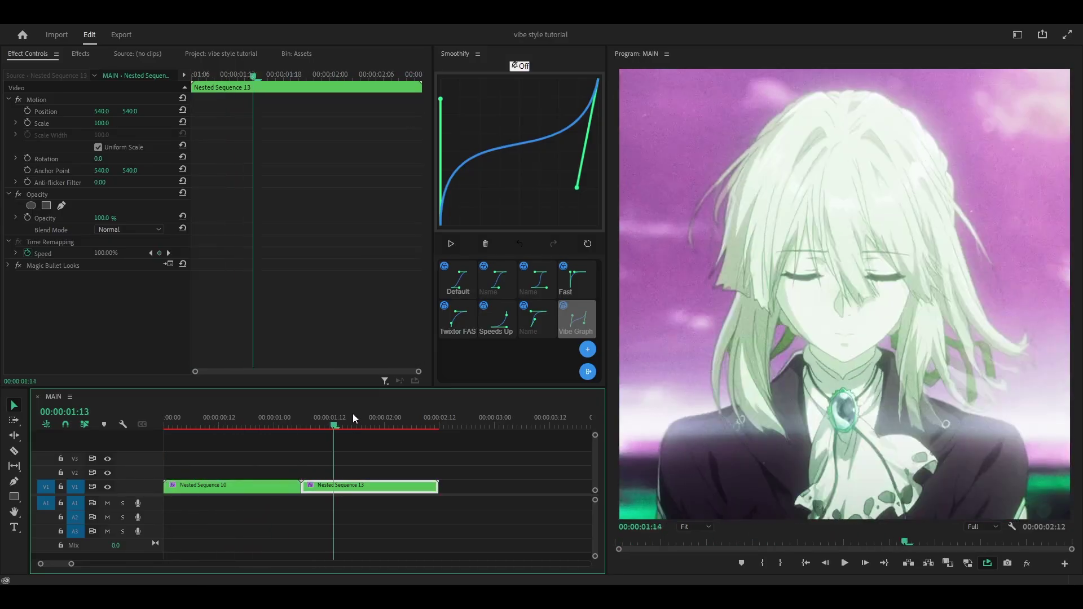
# Stop the preview, set the Program monitor playback resolution to 1/2, and show the Project bin.
pyautogui.press('space')
pyautogui.click(983, 529)
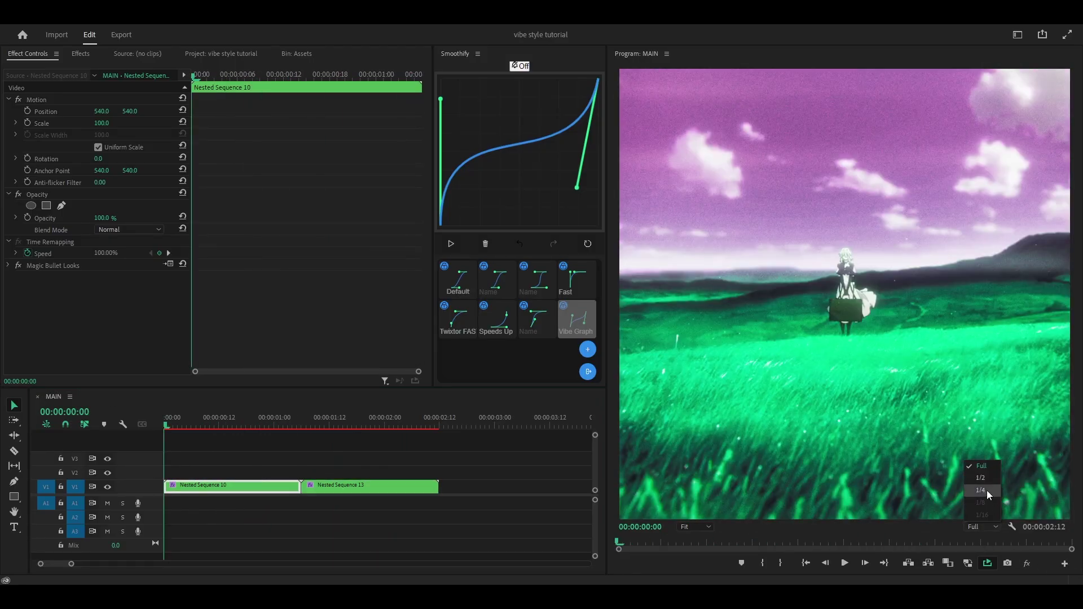
pyautogui.click(979, 480)
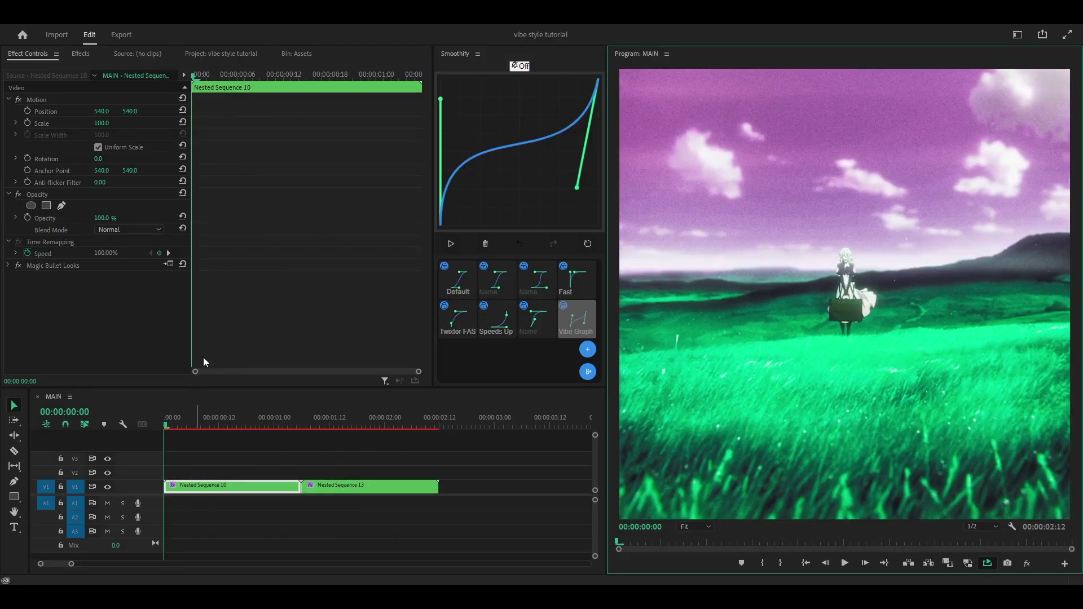
pyautogui.click(194, 51)
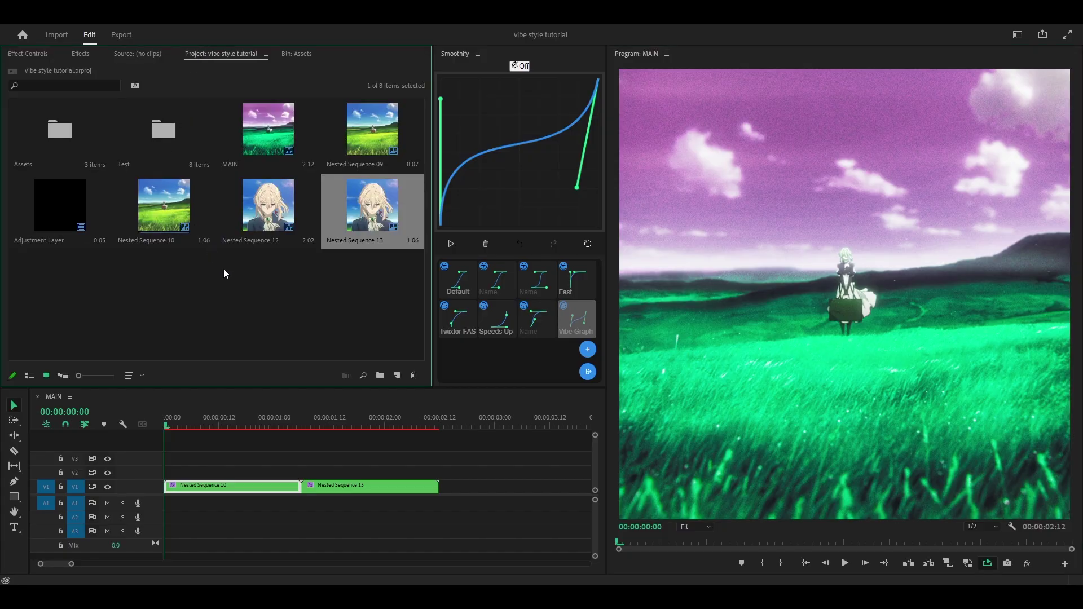
# Create a new Adjustment Layer from the Project bin and drop it on V2 above Nested Sequence 10.
pyautogui.rightClick(242, 280)
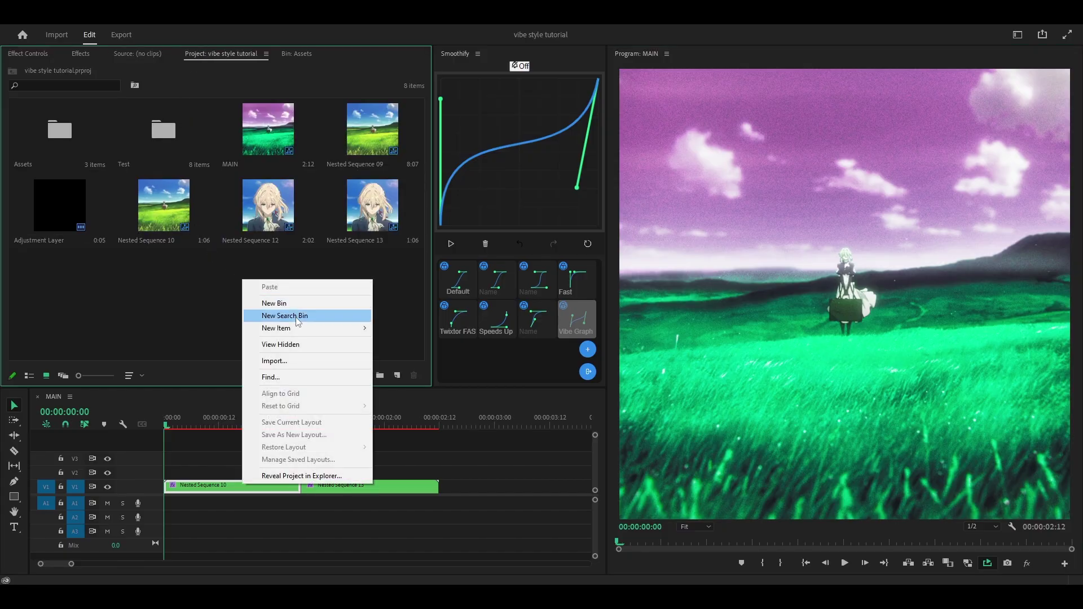
pyautogui.moveTo(304, 329)
pyautogui.click(409, 365)
pyautogui.click(554, 336)
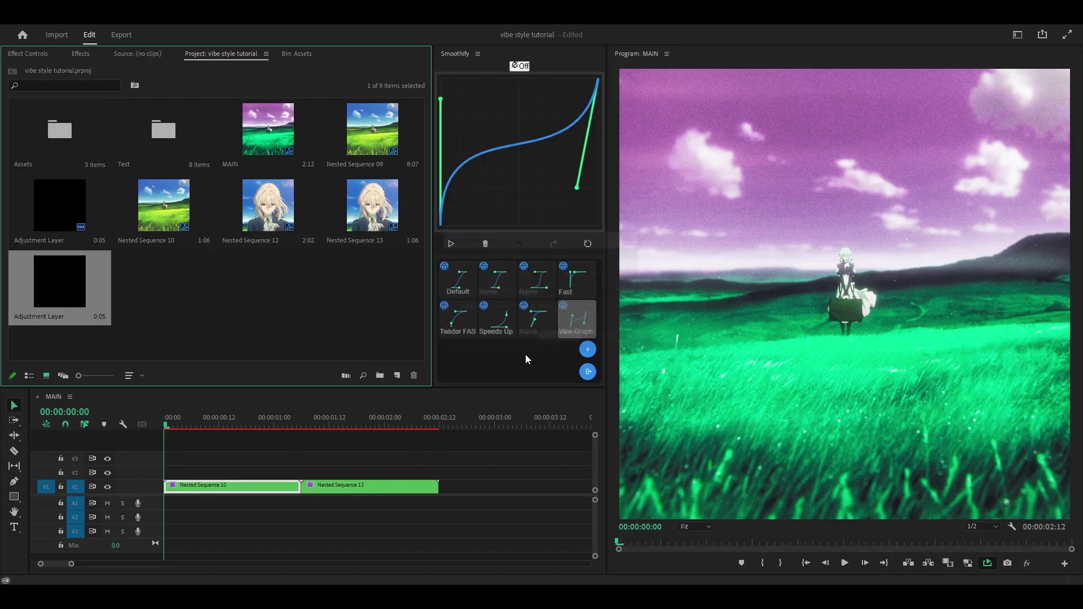
pyautogui.moveTo(40, 275); pyautogui.dragTo(301, 466)
pyautogui.click(81, 53)
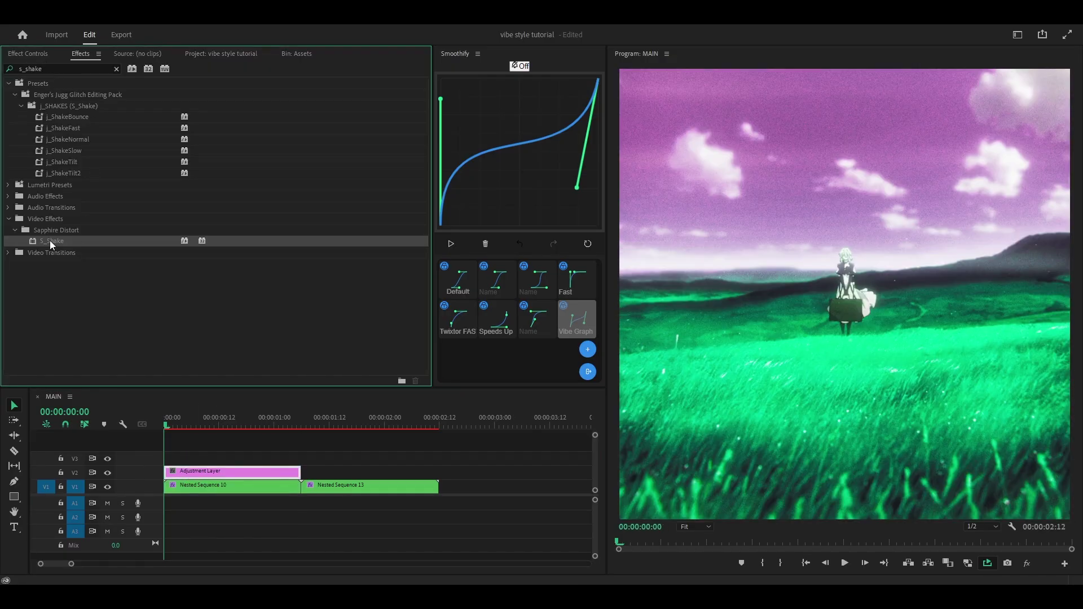
# Apply S_Shake to the adjustment layer and set its Frequency to 2.
pyautogui.moveTo(317, 427); pyautogui.dragTo(209, 472)
pyautogui.click(28, 53)
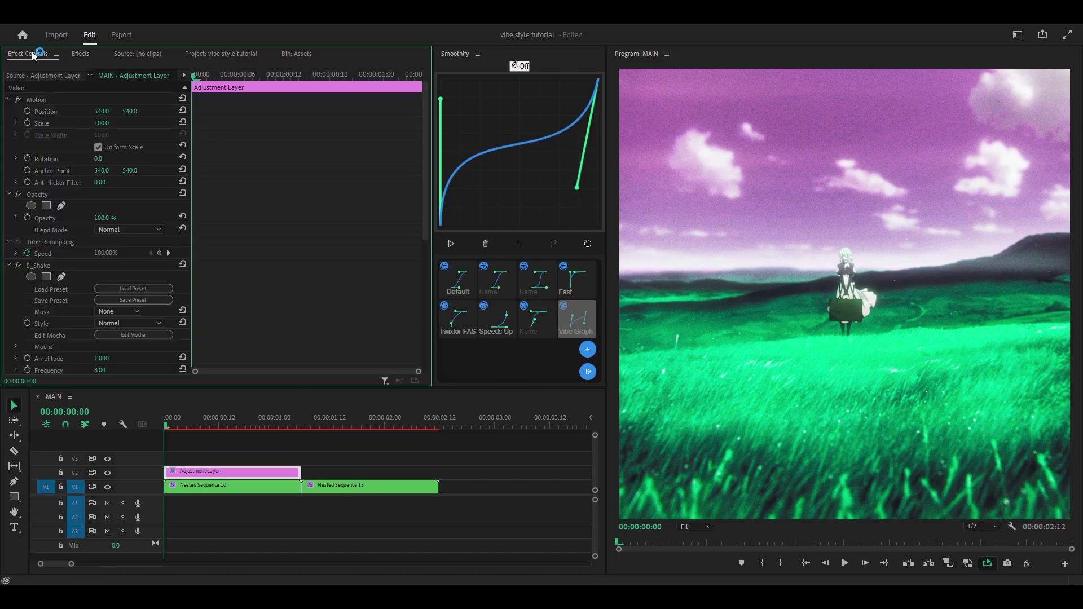
pyautogui.scroll(-4, 280, 222)
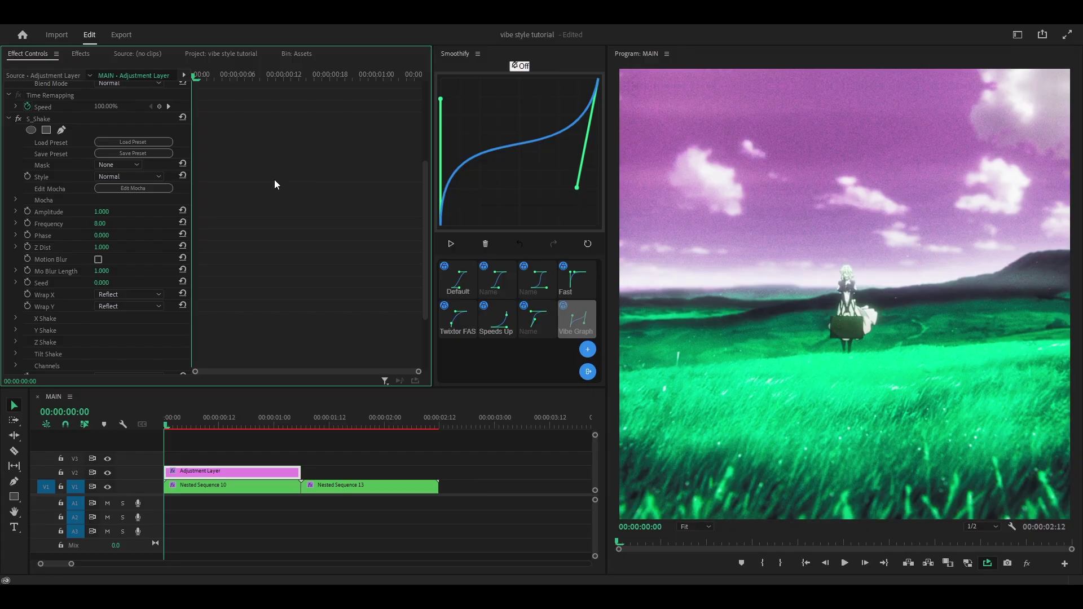
pyautogui.scroll(-1, 275, 180)
pyautogui.scroll(1, 251, 202)
pyautogui.click(102, 223)
pyautogui.write('2')
pyautogui.press('Return')
# Set both X Shake and Y Shake Rand Amp to 16.
pyautogui.scroll(-2, 281, 228)
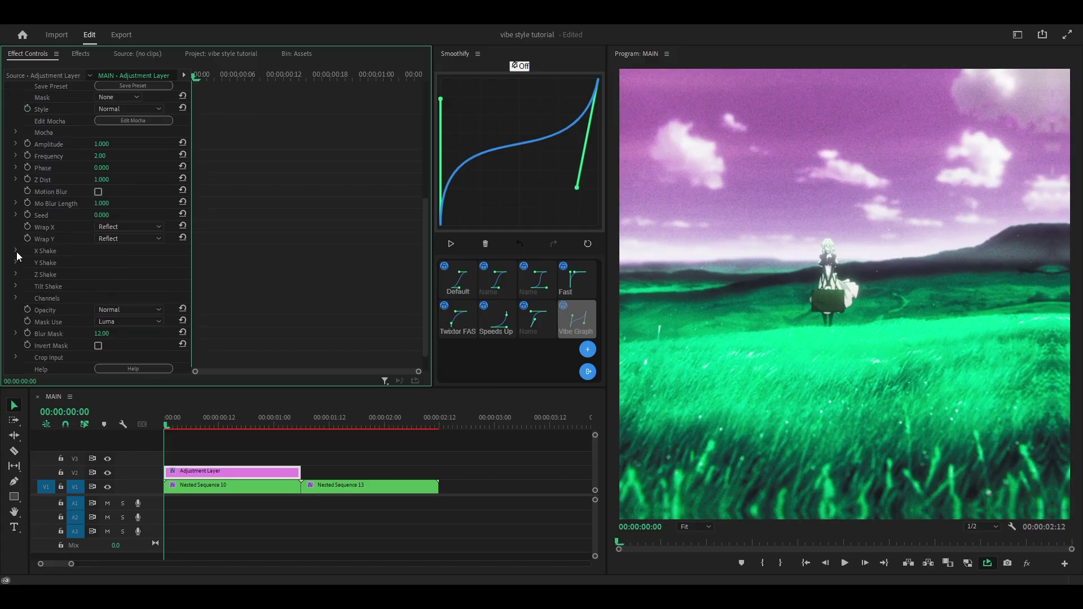
pyautogui.click(15, 251)
pyautogui.scroll(-1, 184, 267)
pyautogui.write('16')
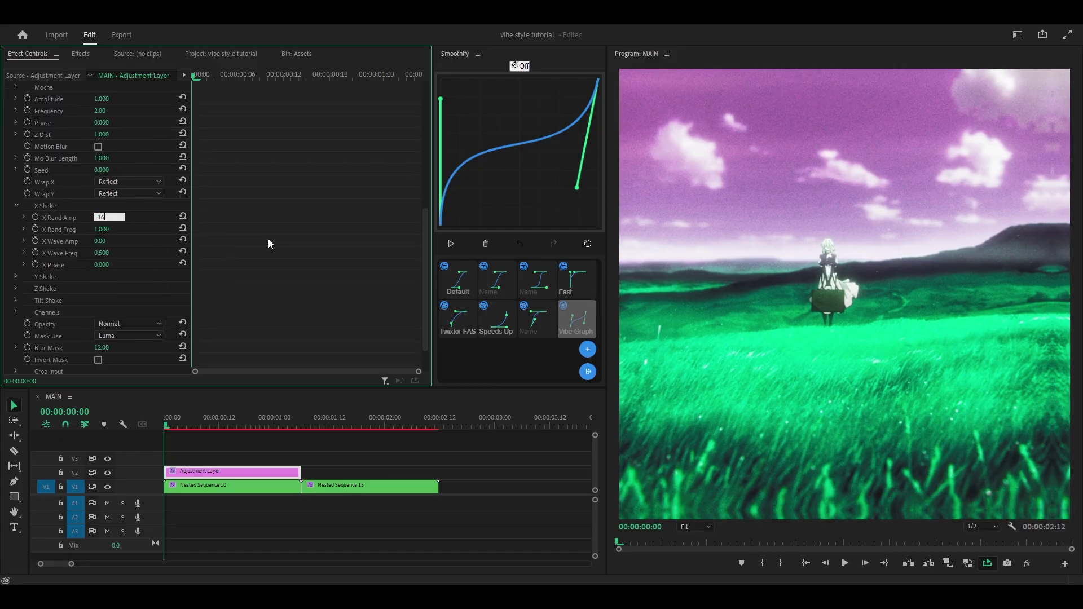
pyautogui.press('Return')
pyautogui.click(16, 276)
pyautogui.click(101, 288)
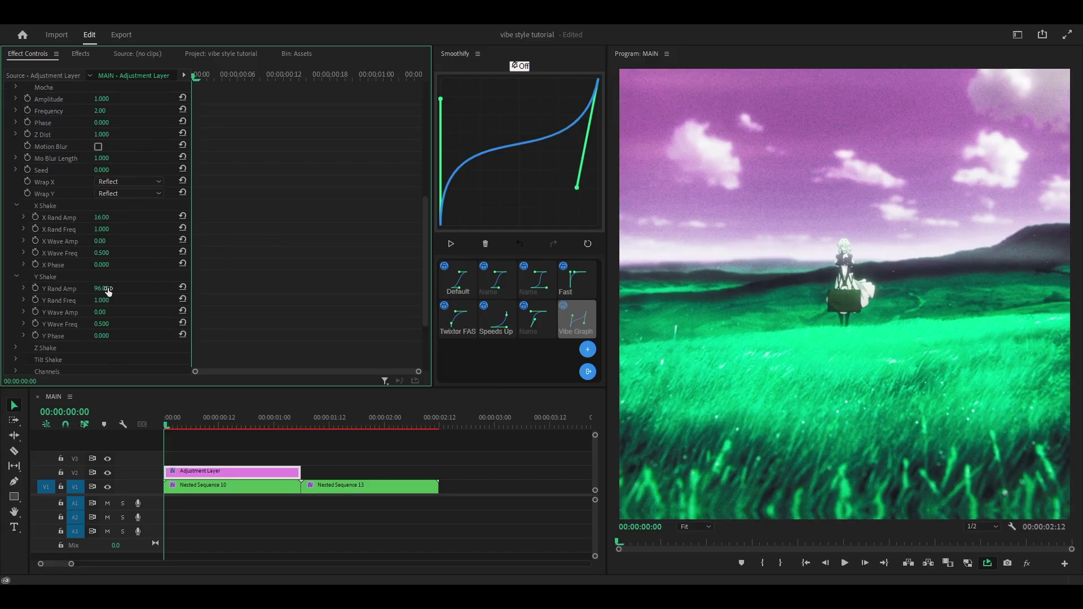
pyautogui.write('16')
pyautogui.press('Return')
# Set the Tilt Shake Wave Amp to 10.
pyautogui.scroll(-2, 257, 269)
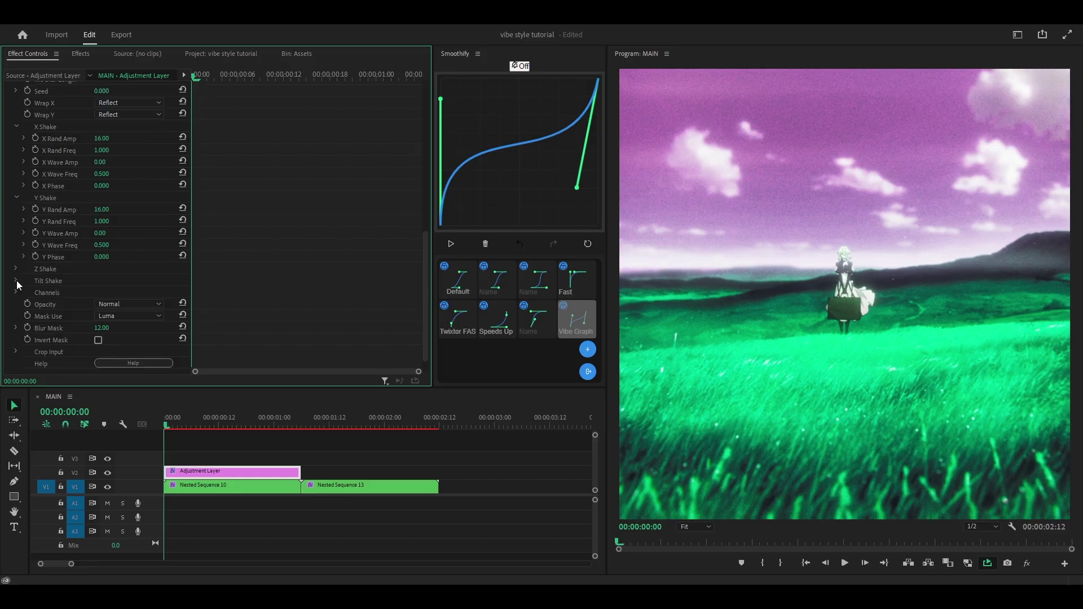
pyautogui.click(16, 281)
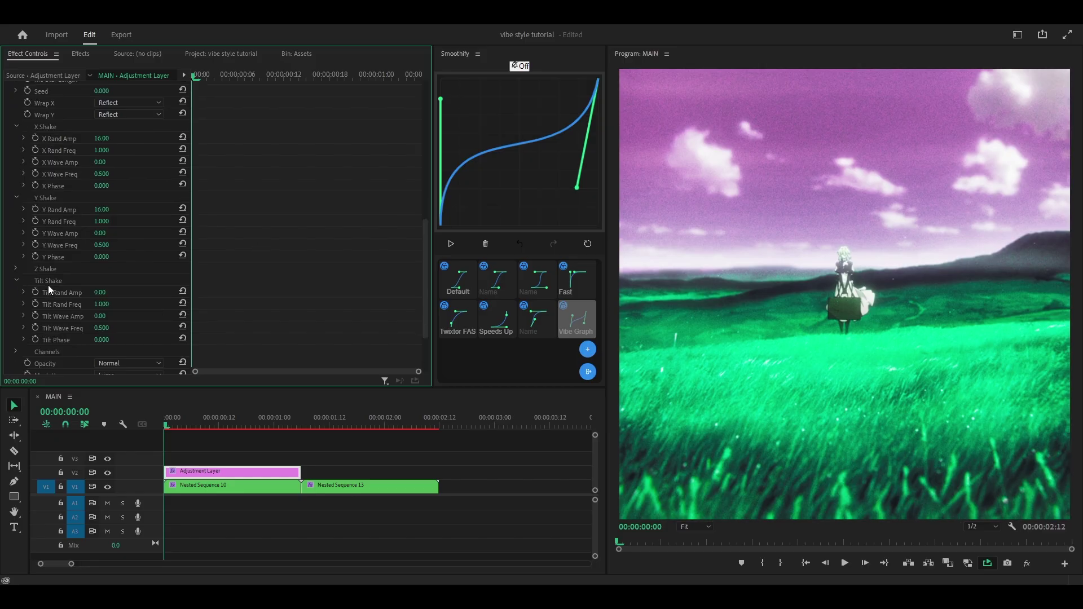
pyautogui.click(100, 316)
pyautogui.write('10')
pyautogui.press('Return')
pyautogui.click(154, 426)
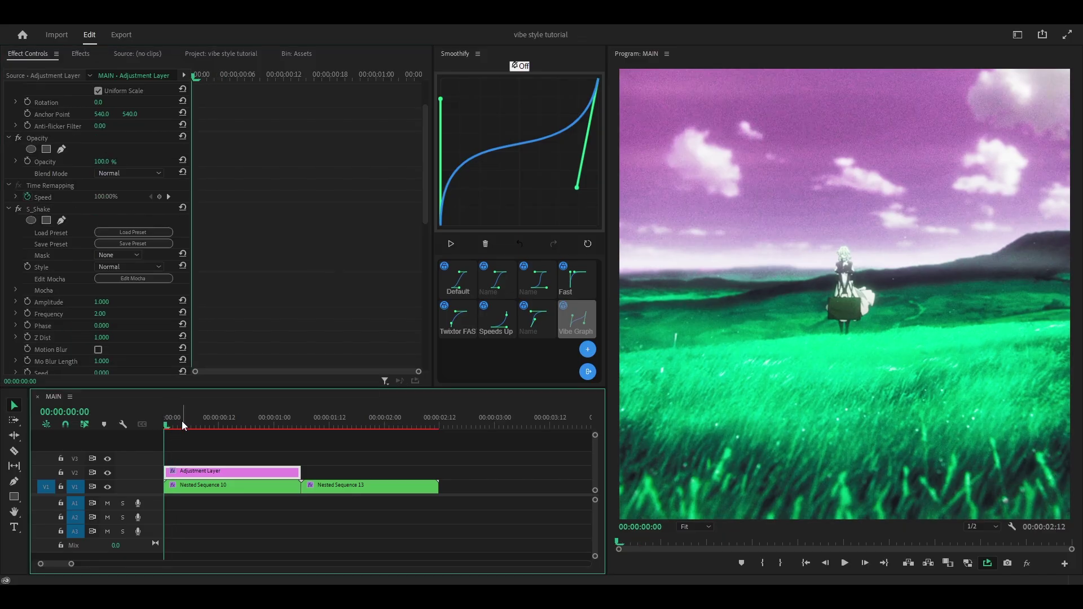
# Preview the shake from the sequence start, then collapse the S_Shake settings.
pyautogui.press('space')
pyautogui.click(161, 424)
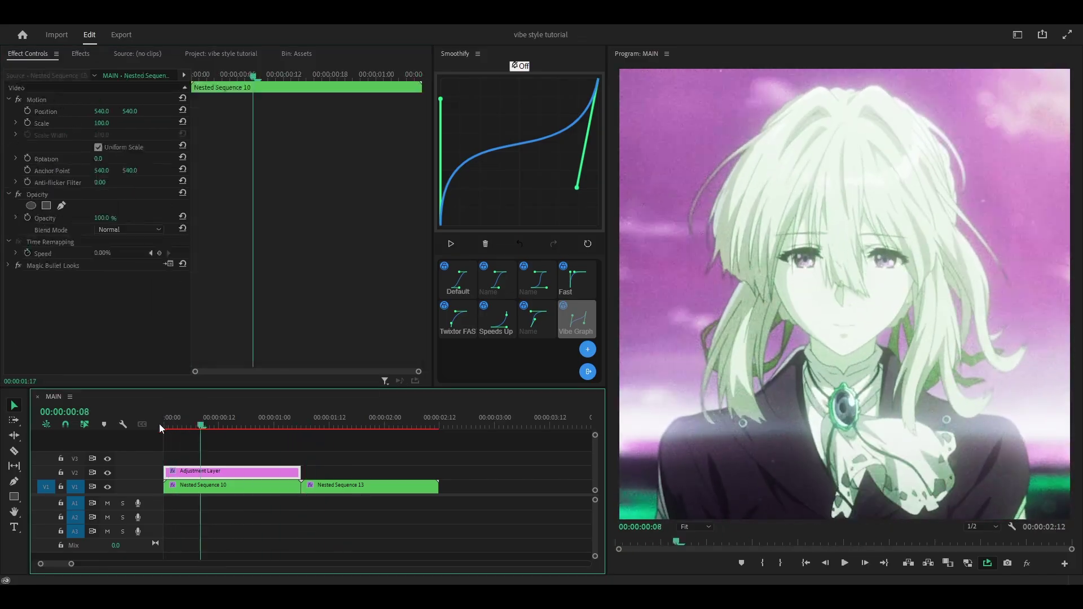
pyautogui.press('space')
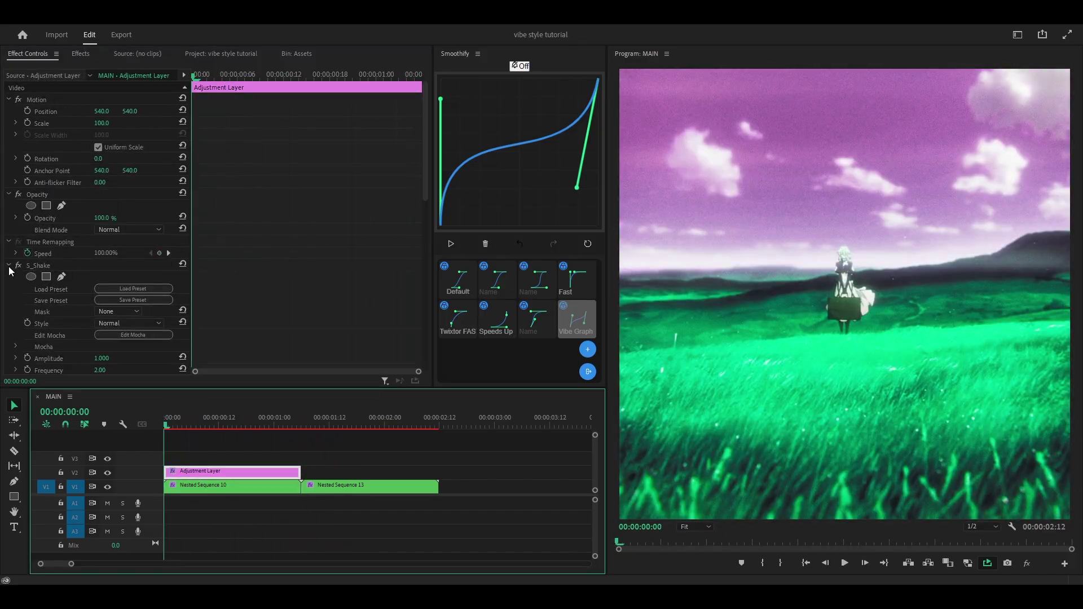
pyautogui.click(9, 265)
# Search Effects for 's_flick' and apply S_Flicker to the adjustment layer.
pyautogui.click(80, 53)
pyautogui.click(62, 68)
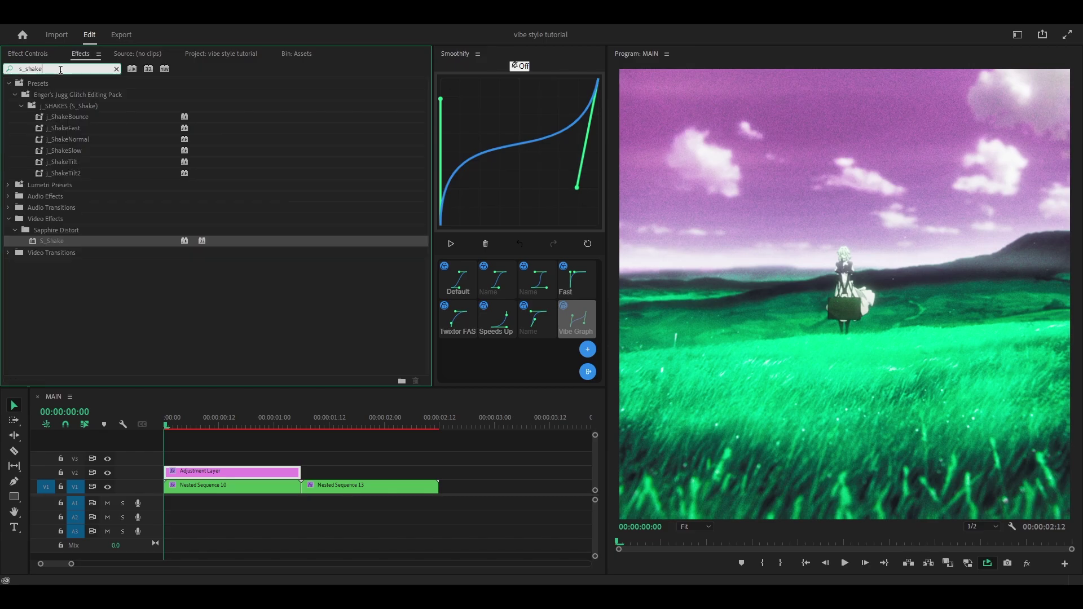
pyautogui.write('s_f')
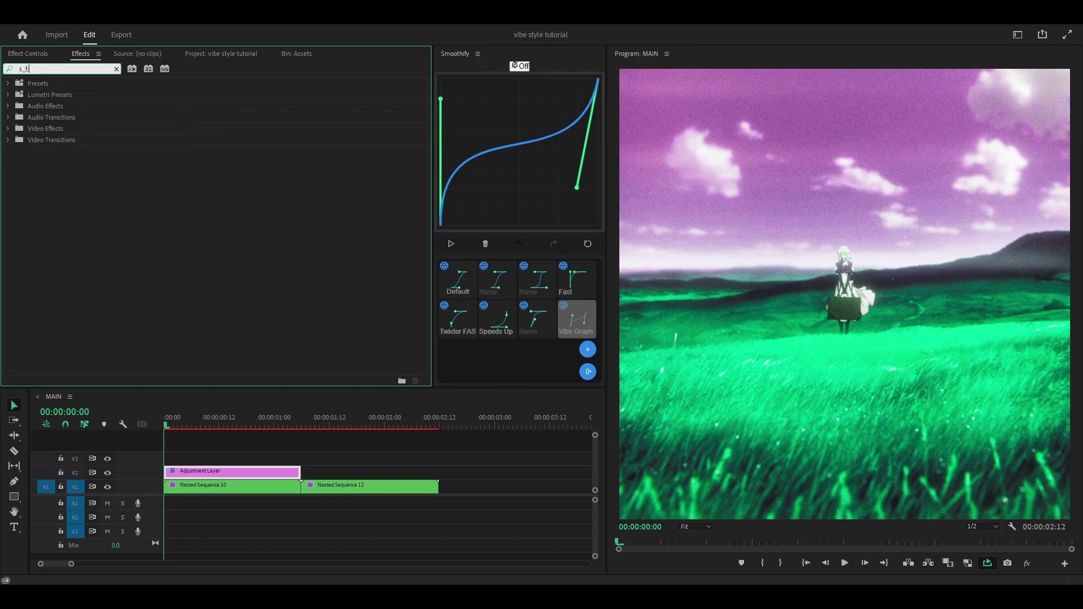
pyautogui.write('l')
pyautogui.write('c')
pyautogui.press('BackSpace')
pyautogui.write('icker')
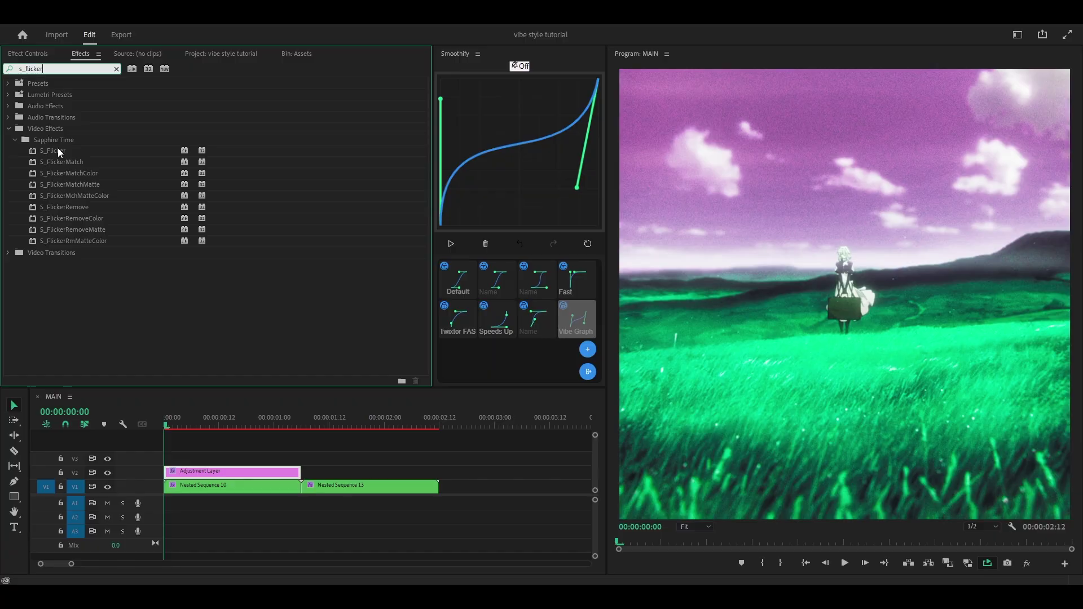
pyautogui.moveTo(56, 151); pyautogui.dragTo(214, 472)
# Set S_Flicker Amplitude to 0.1750 and Rand Freq to 22, then save the project.
pyautogui.scroll(-1, 113, 212)
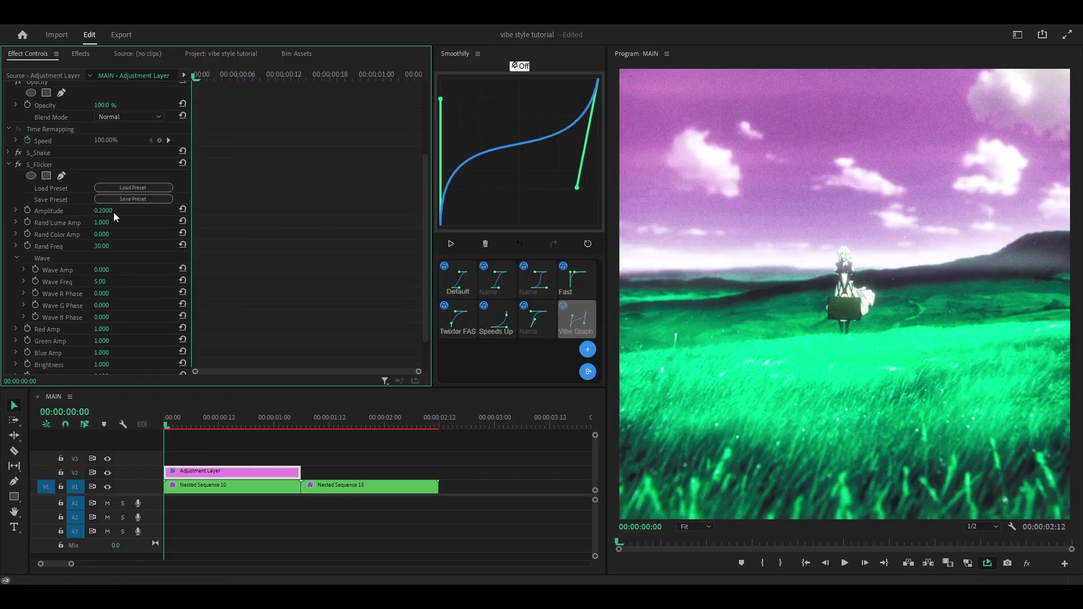
pyautogui.click(108, 211)
pyautogui.press('BackSpace')
pyautogui.scroll(-1, 326, 215)
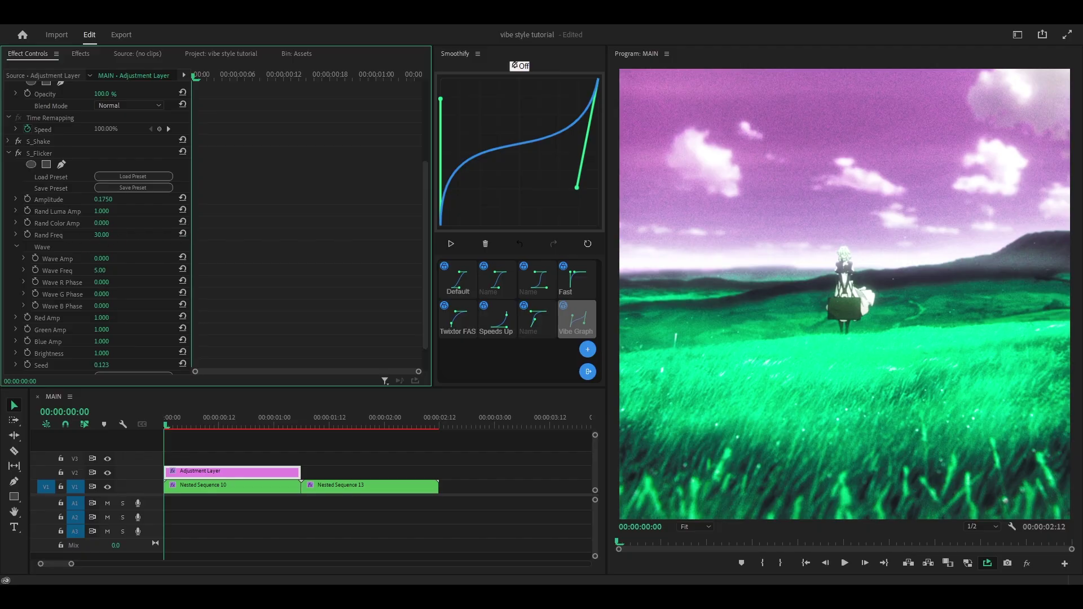
pyautogui.click(101, 235)
pyautogui.write('22')
pyautogui.press('Return')
pyautogui.hotkey('ctrl', 's')
pyautogui.press('space')
pyautogui.press('space')
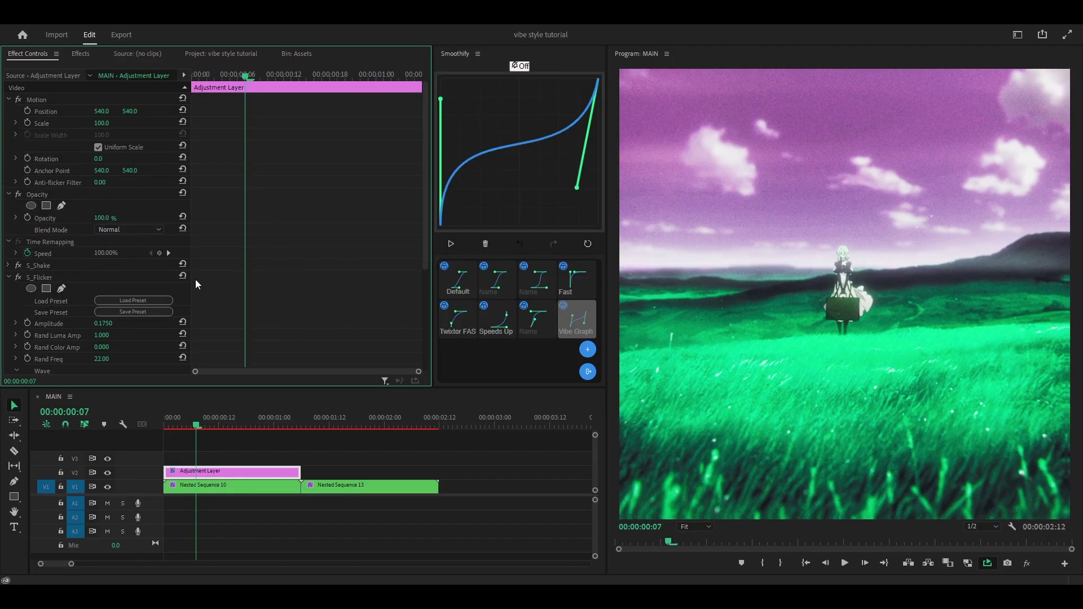
# Search Effects for 's_blurmoc' and apply S_BlurMoCurves to the adjustment layer.
pyautogui.click(81, 53)
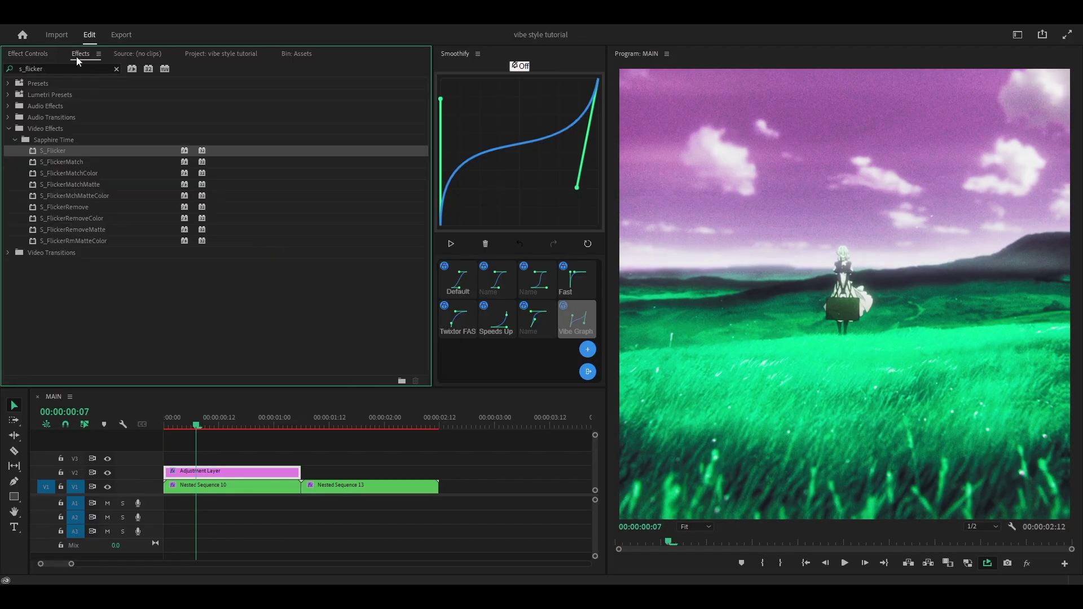
pyautogui.doubleClick(58, 69)
pyautogui.write('s_')
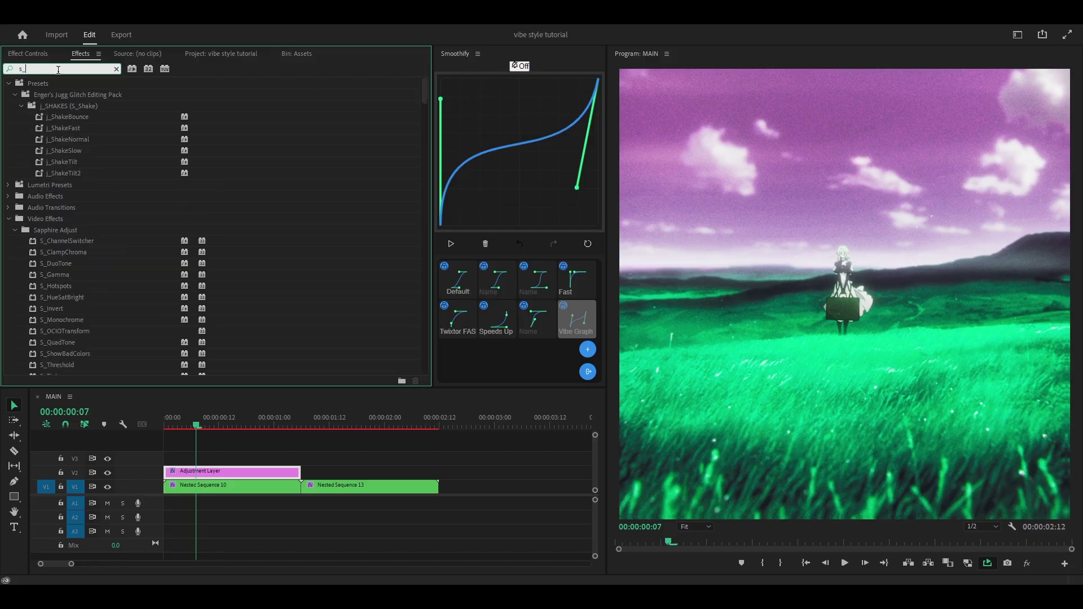
pyautogui.write('blurmoc')
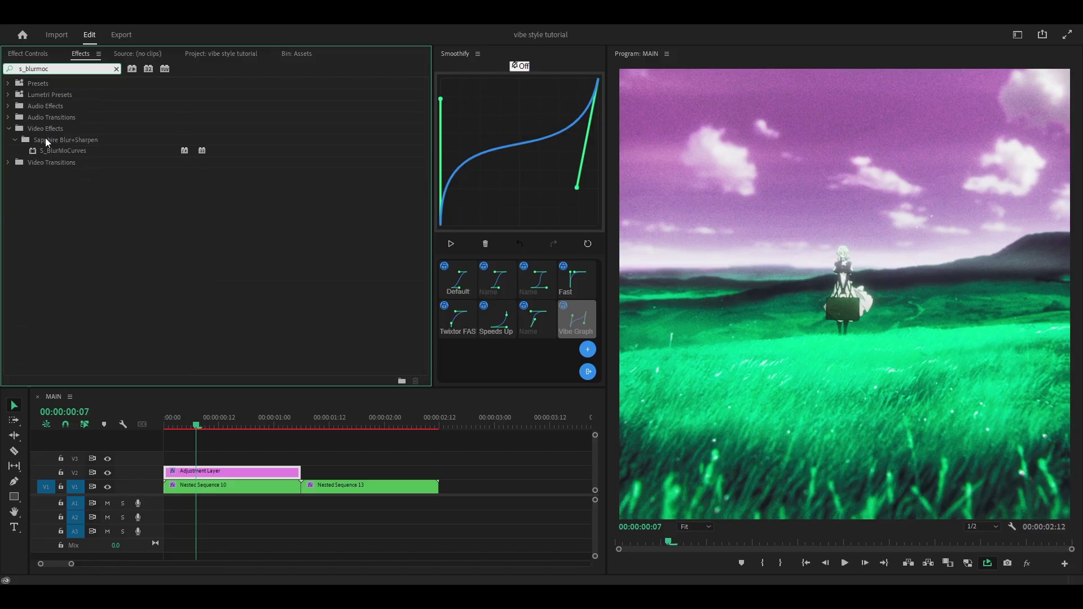
pyautogui.moveTo(81, 149); pyautogui.dragTo(229, 472)
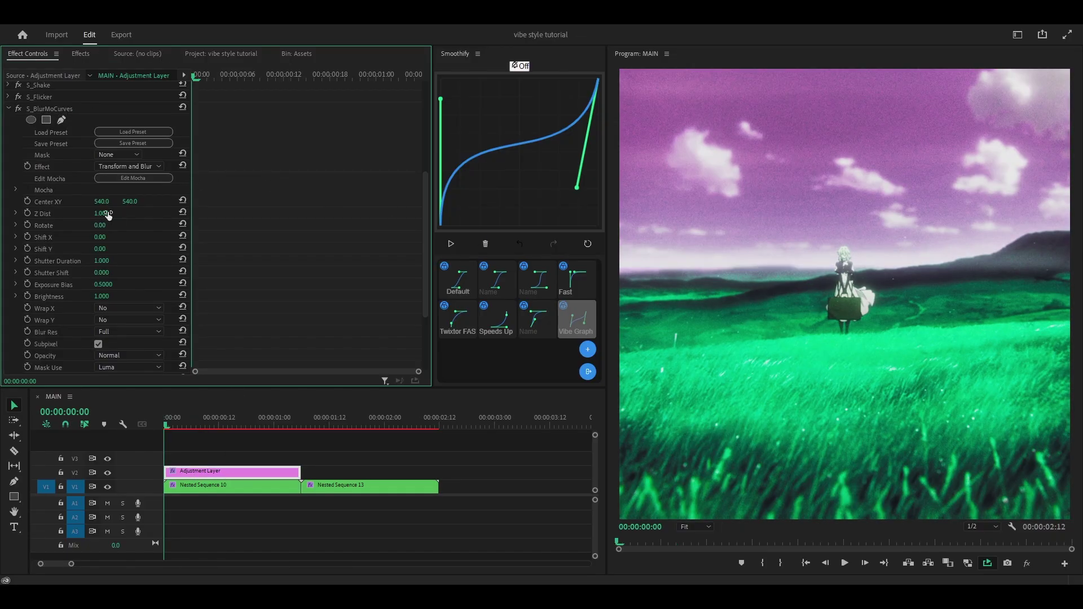
# Add a starting Z Dist keyframe at 0.400 and save.
pyautogui.click(27, 213)
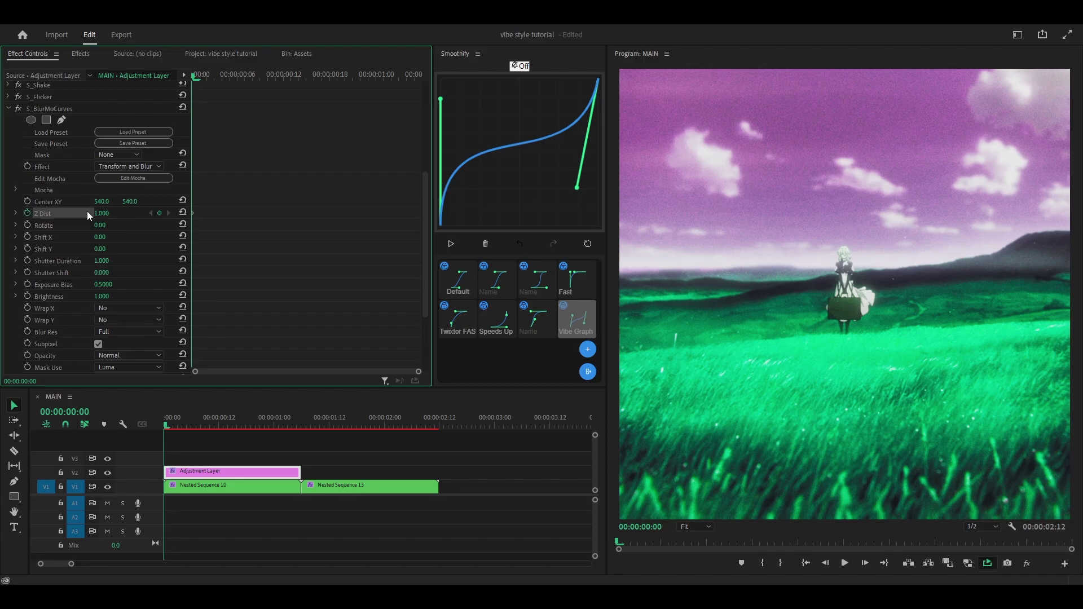
pyautogui.click(104, 214)
pyautogui.press('BackSpace')
pyautogui.press('Return')
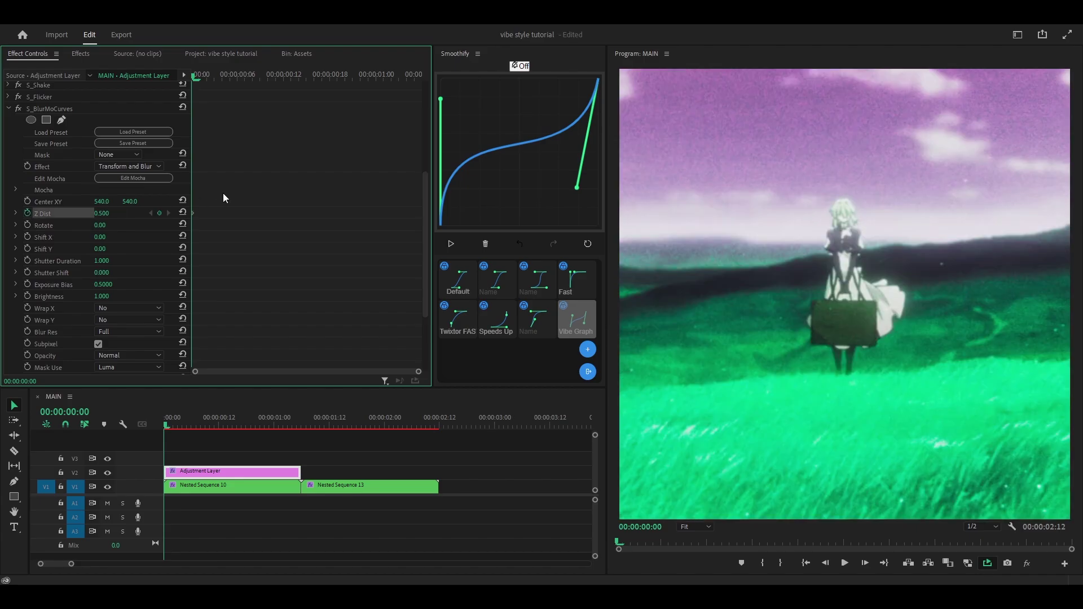
pyautogui.hotkey('ctrl', 's')
pyautogui.click(104, 212)
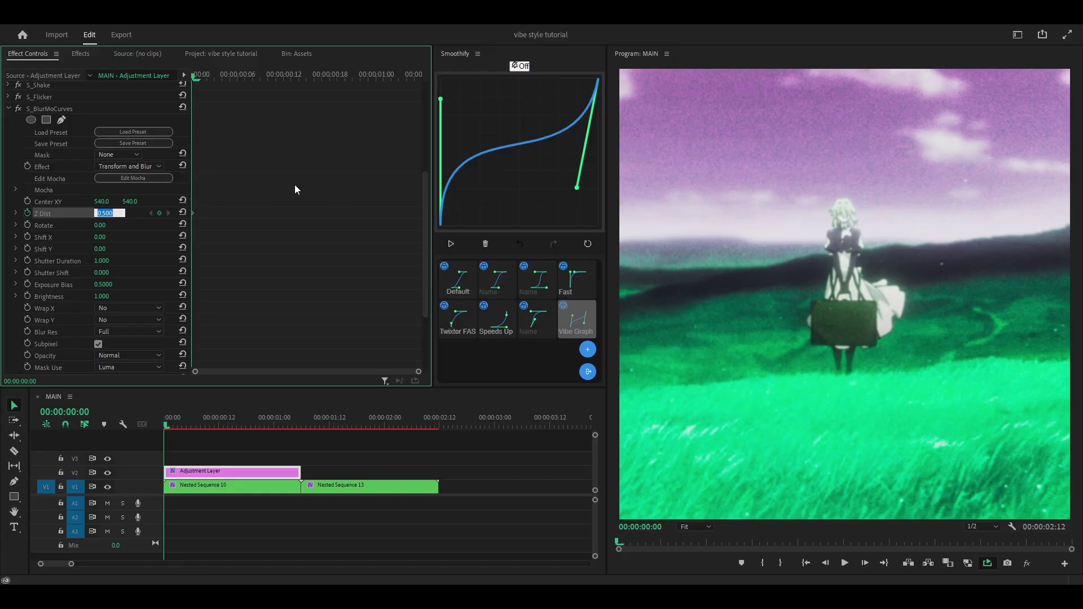
pyautogui.write('0.4')
pyautogui.press('Return')
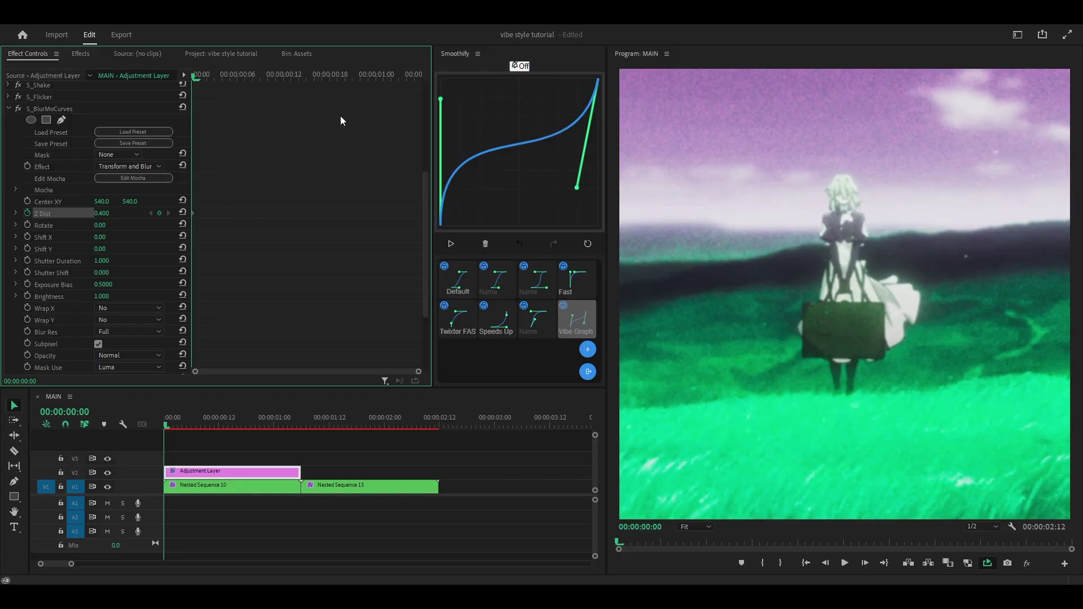
# At 00:00:01:05, add a Z Dist keyframe set to 1.100.
pyautogui.moveTo(191, 422); pyautogui.dragTo(300, 420)
pyautogui.hotkey('ctrl', 's')
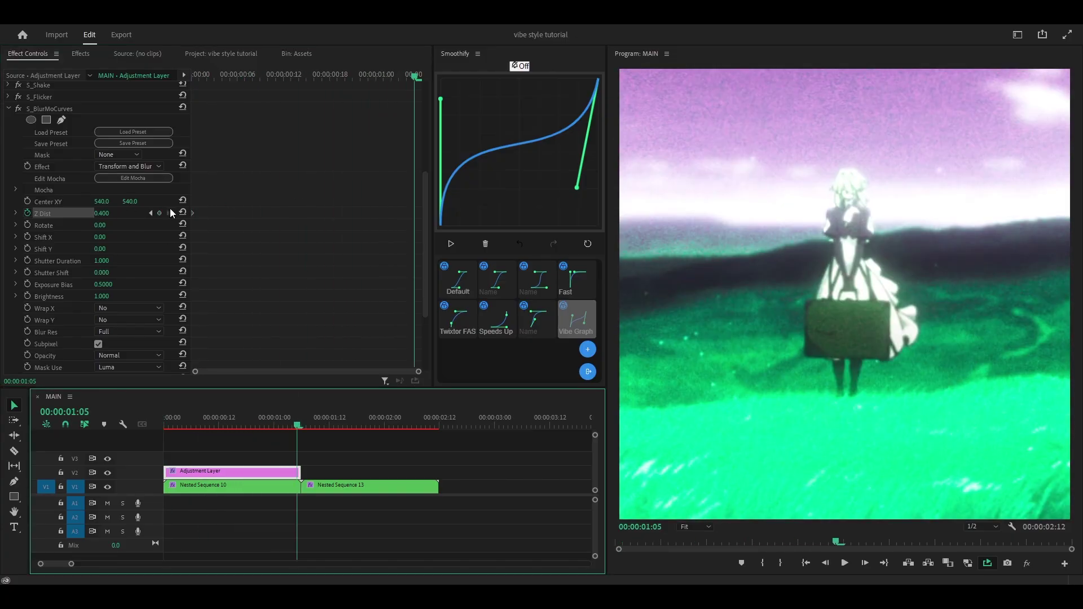
pyautogui.click(183, 212)
pyautogui.scroll(-1, 331, 267)
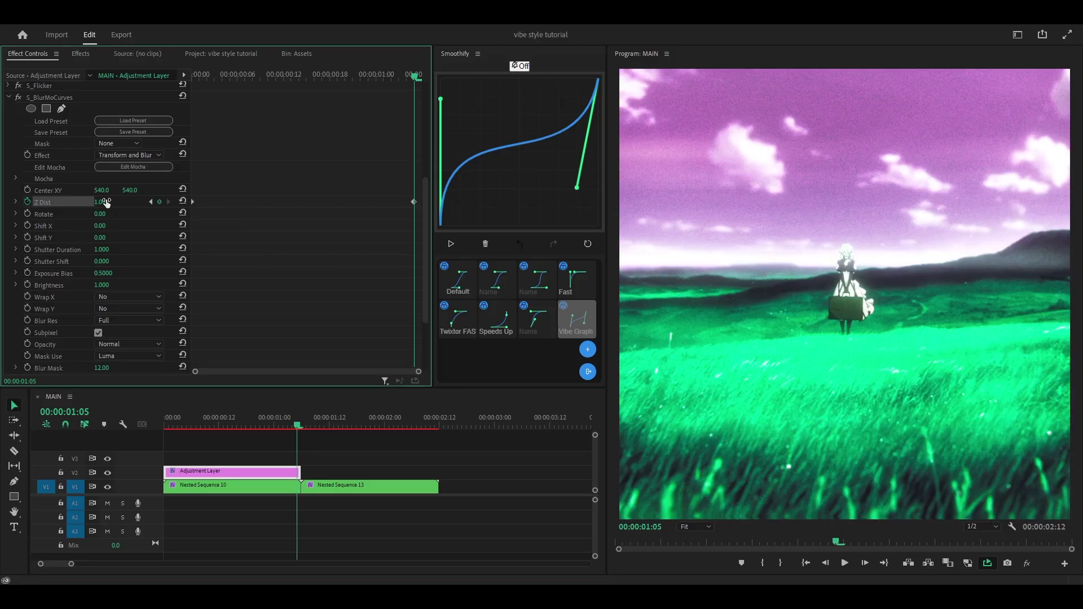
pyautogui.hotkey('ctrl', 's')
pyautogui.click(108, 203)
pyautogui.write('1.1')
pyautogui.press('Return')
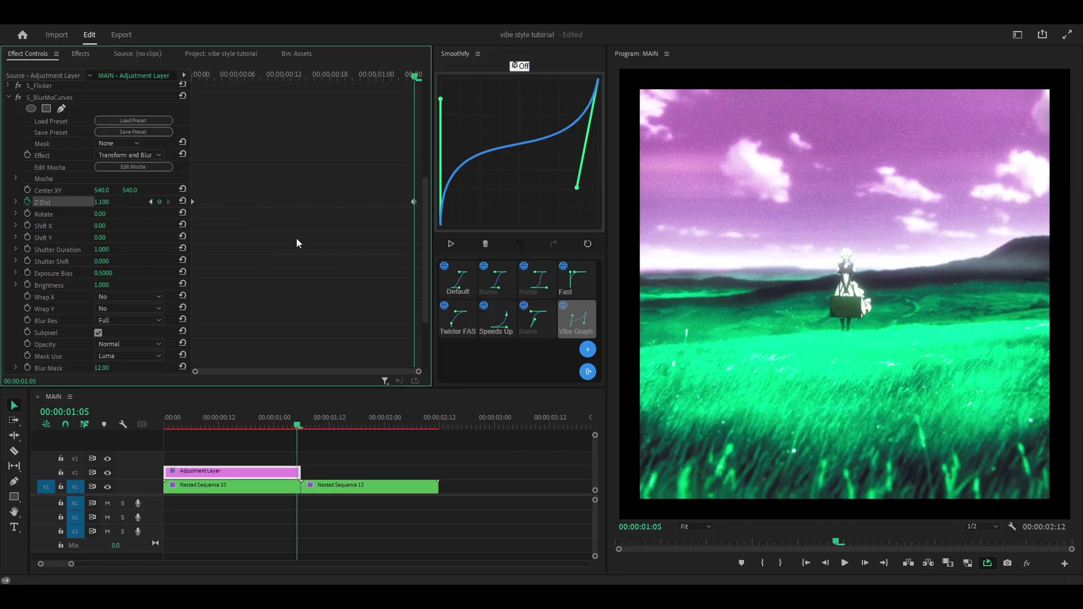
pyautogui.scroll(-3, 271, 248)
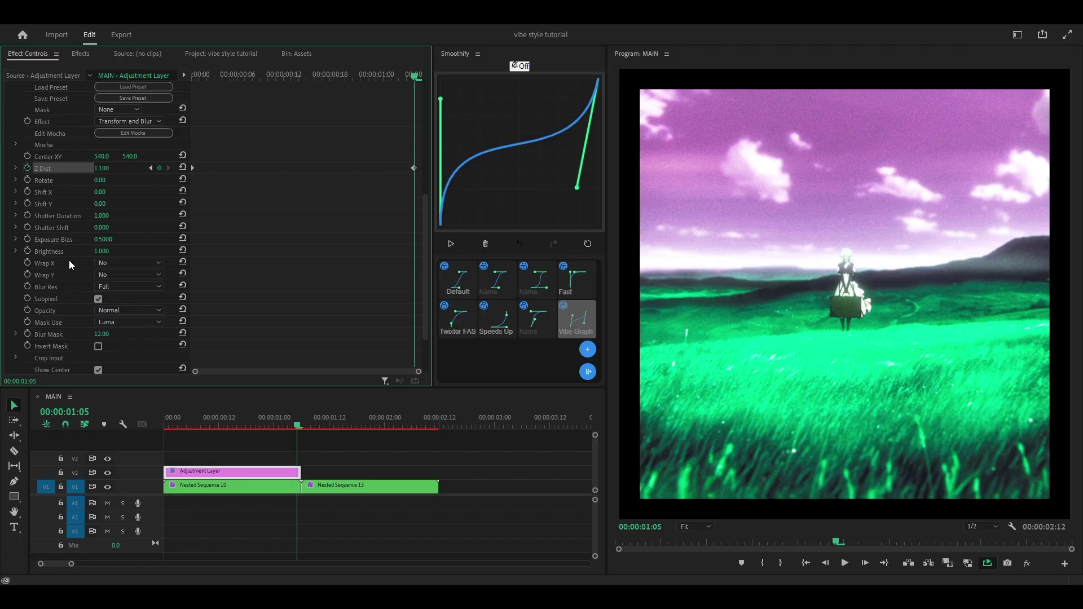
# Set S_BlurMoCurves Wrap X and Wrap Y to Reflect.
pyautogui.click(112, 263)
pyautogui.click(111, 299)
pyautogui.click(114, 275)
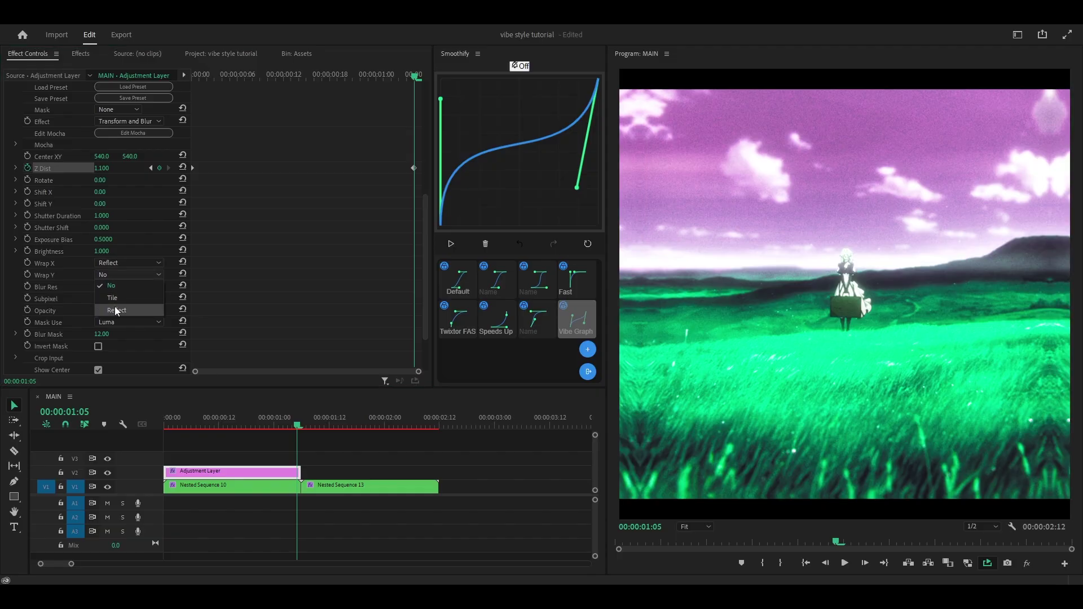
pyautogui.click(116, 310)
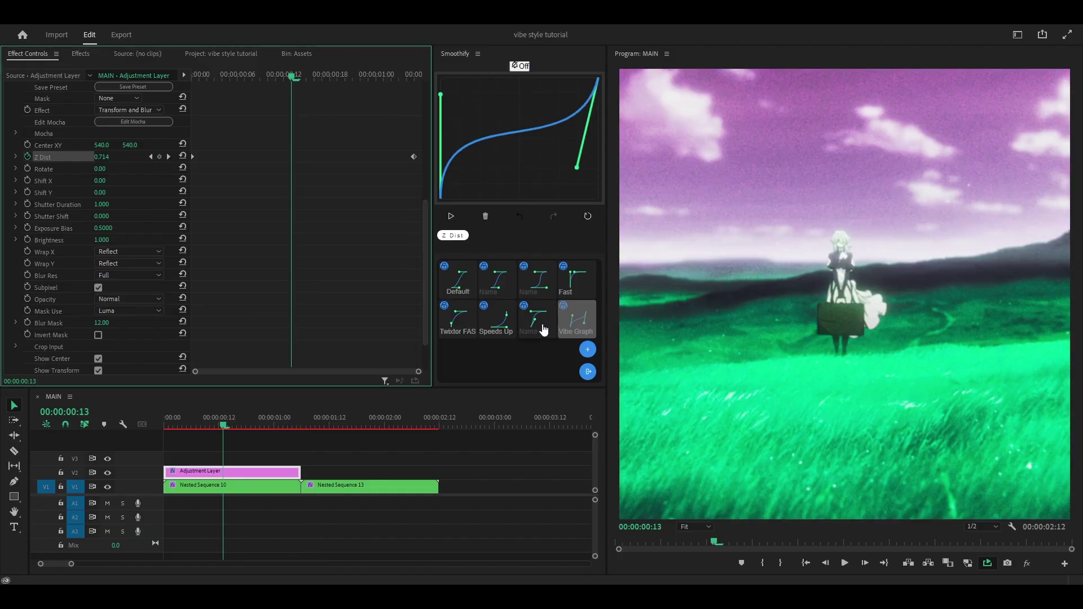
# Apply Smoothify's Vibe Graph easing to the Z Dist keyframes, then fit the timeline and return to start.
pyautogui.click(575, 323)
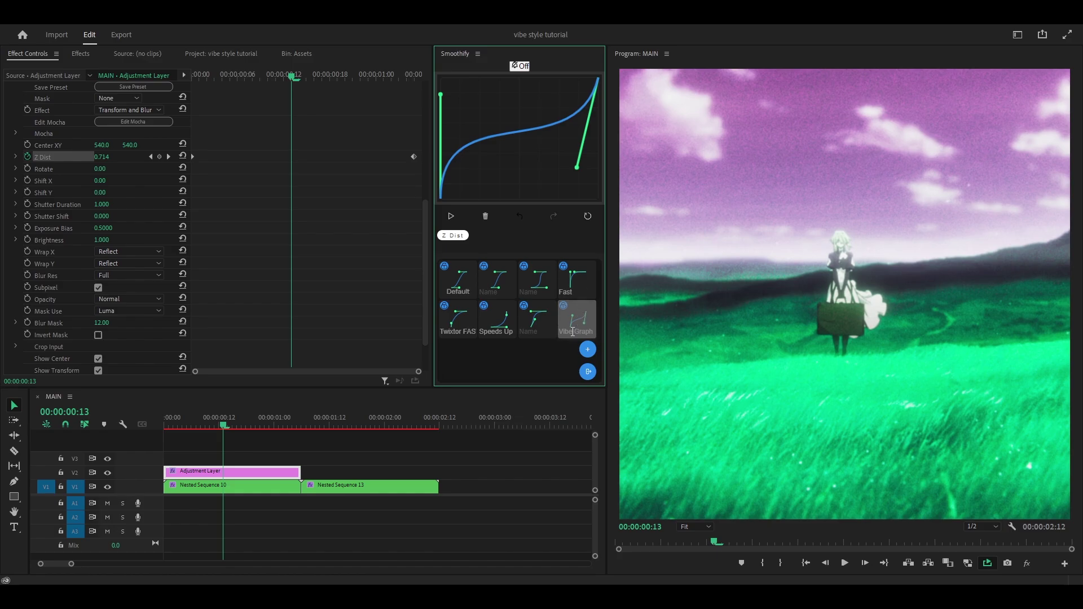
pyautogui.click(536, 321)
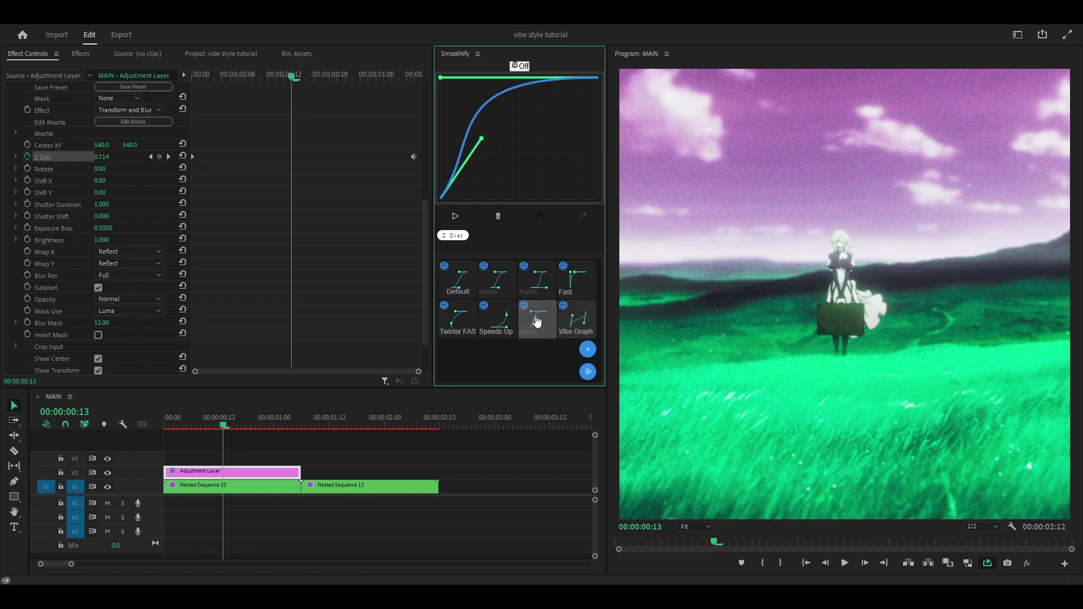
pyautogui.click(580, 323)
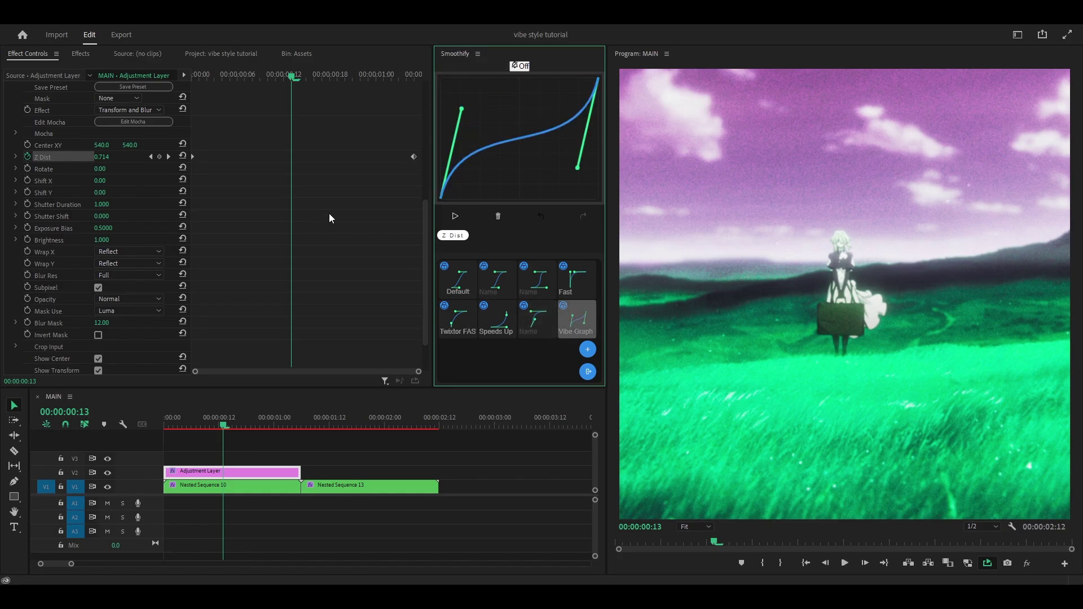
pyautogui.click(455, 216)
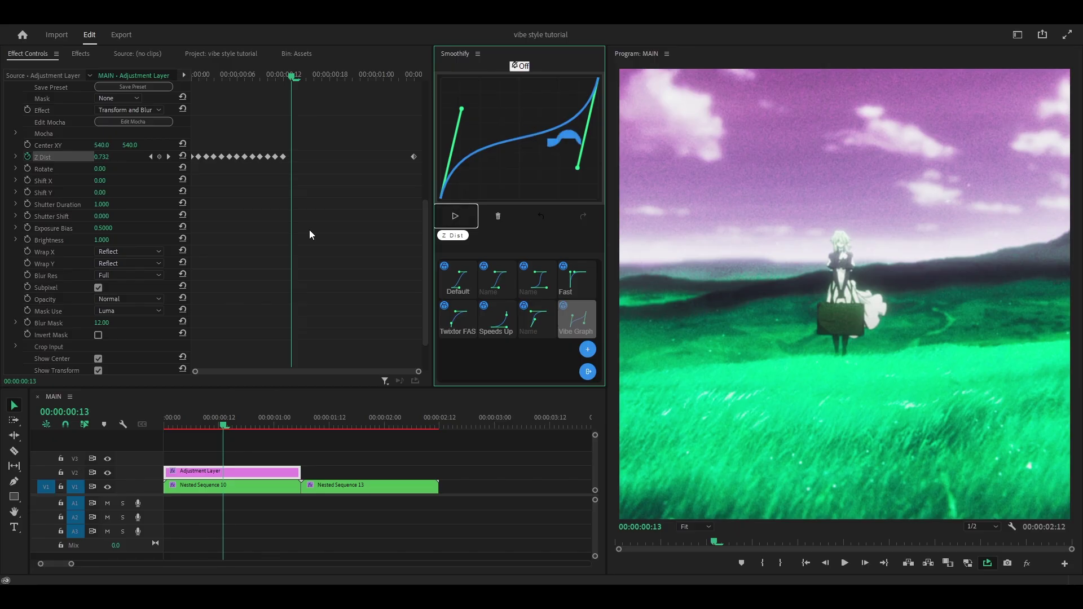
pyautogui.click(215, 419)
pyautogui.press('\\')
pyautogui.press('Home')
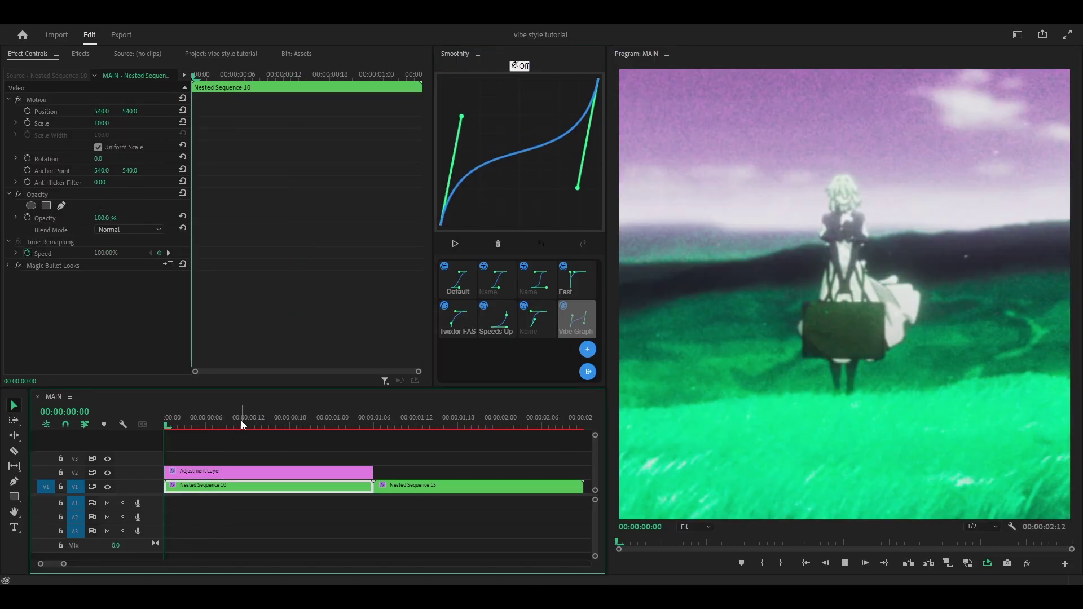
pyautogui.press('space')
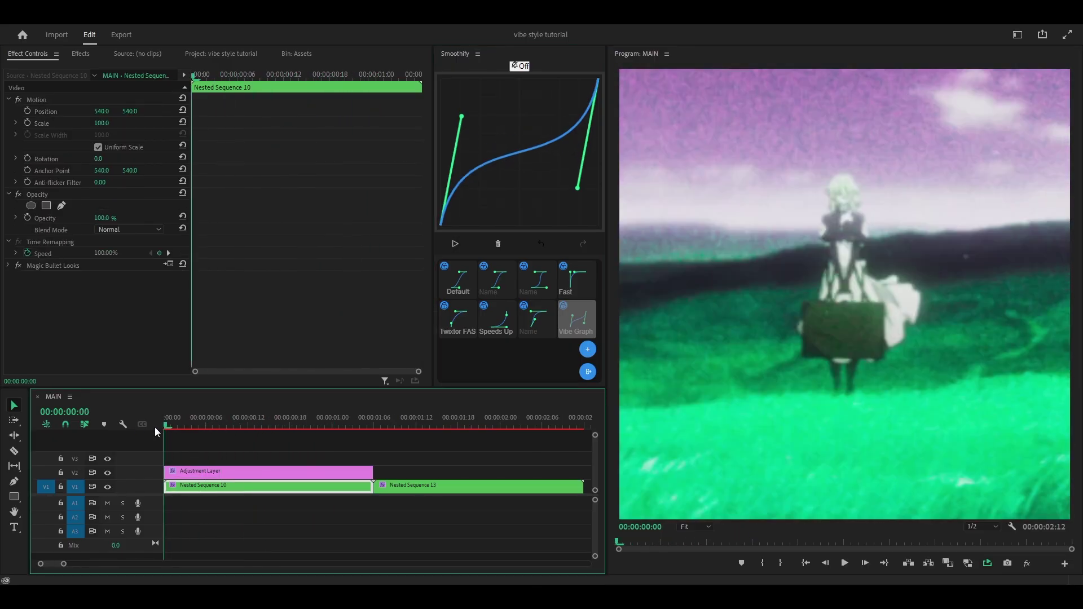
pyautogui.press('space')
pyautogui.press('space')
pyautogui.press('-')
pyautogui.press('space')
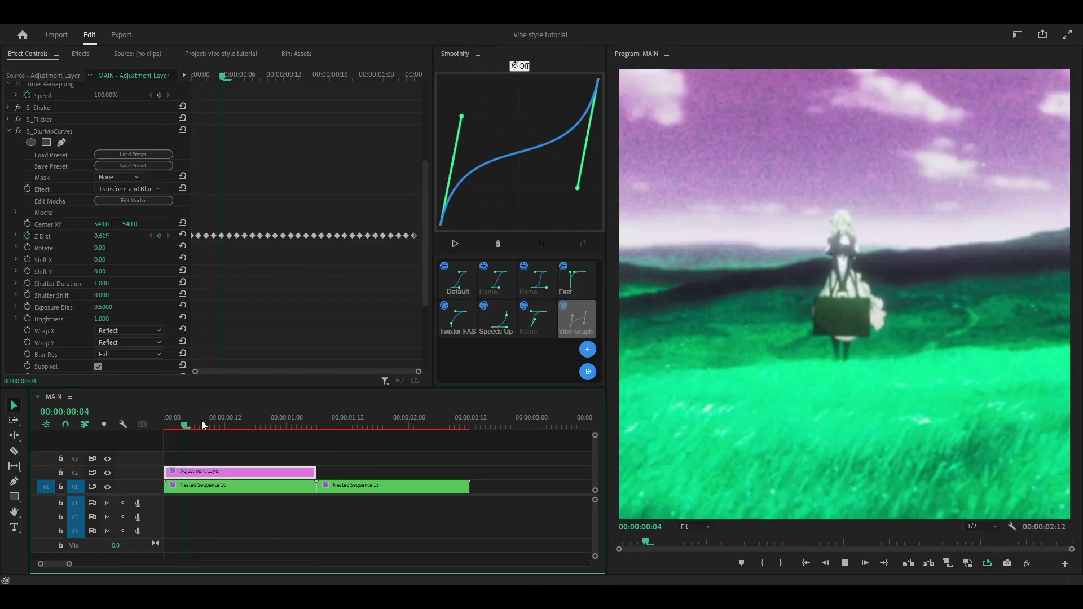
pyautogui.click(222, 424)
pyautogui.click(228, 484)
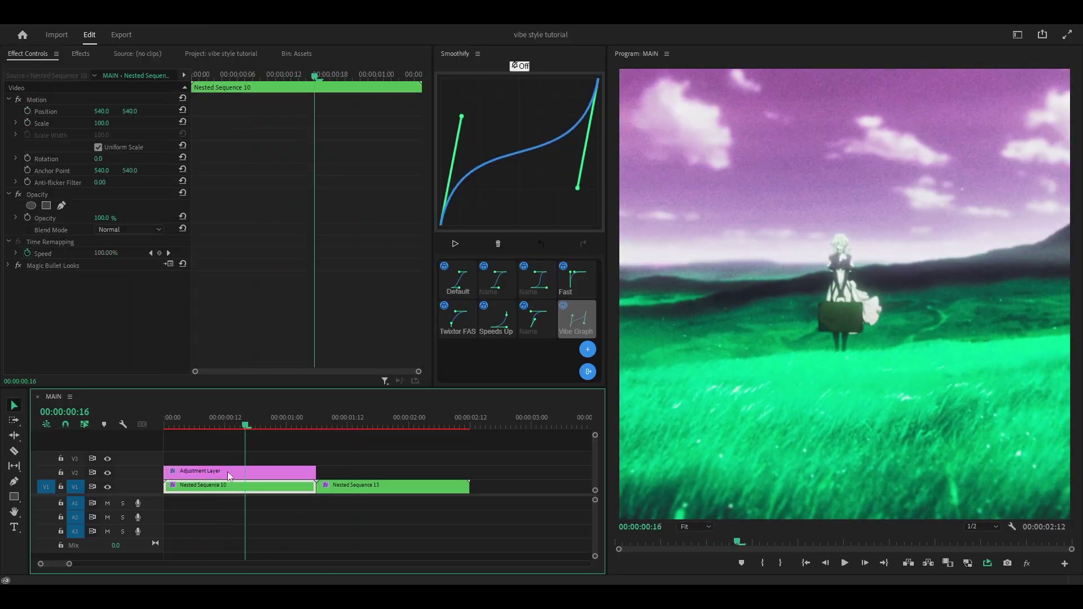
pyautogui.click(232, 476)
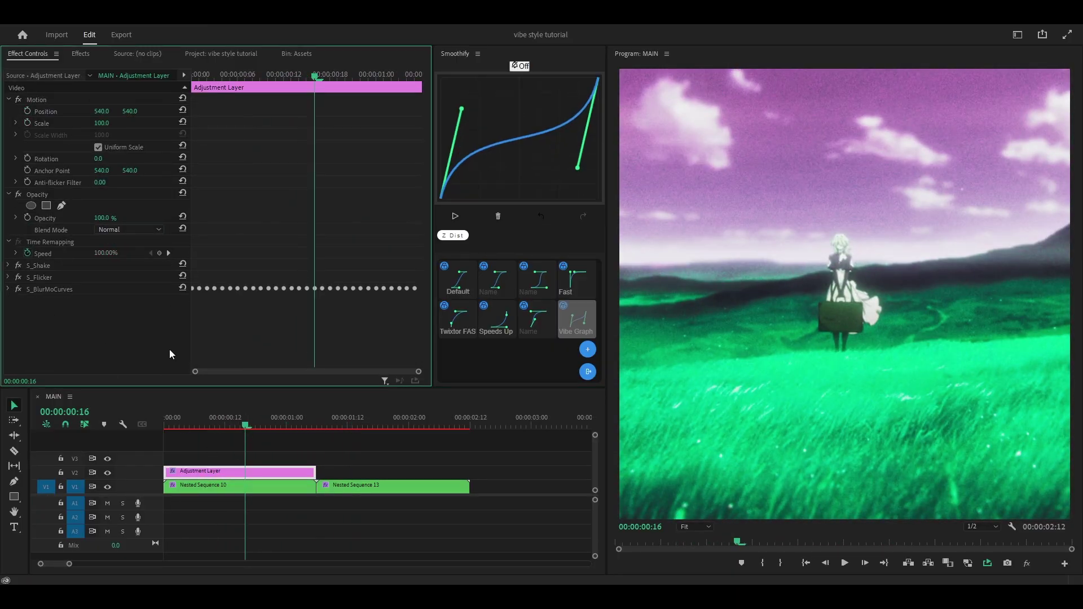
pyautogui.press('-')
pyautogui.press('space')
pyautogui.moveTo(288, 426); pyautogui.dragTo(340, 430)
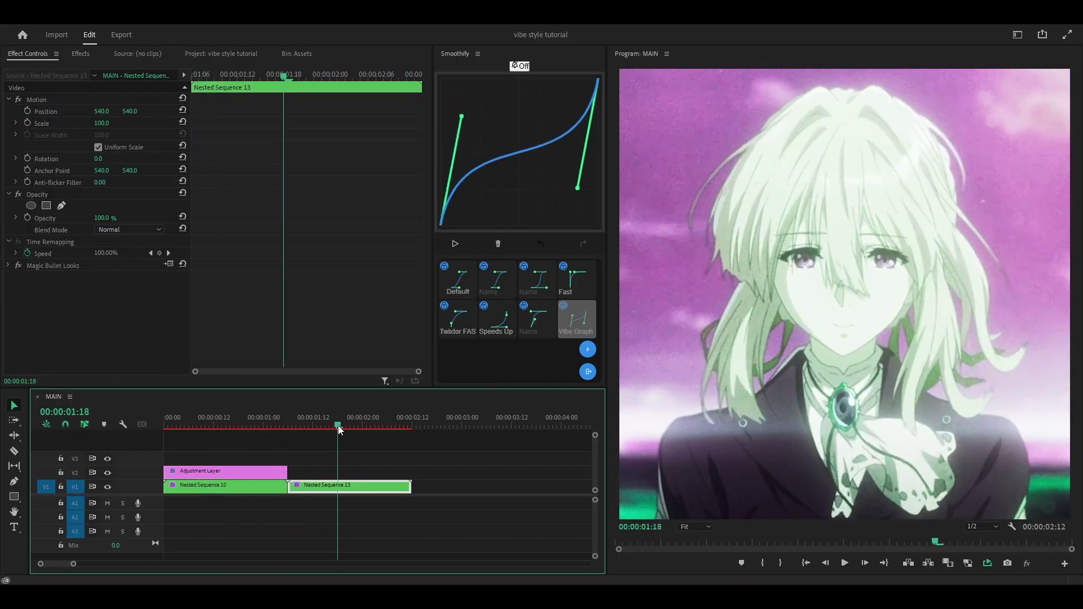
pyautogui.click(206, 475)
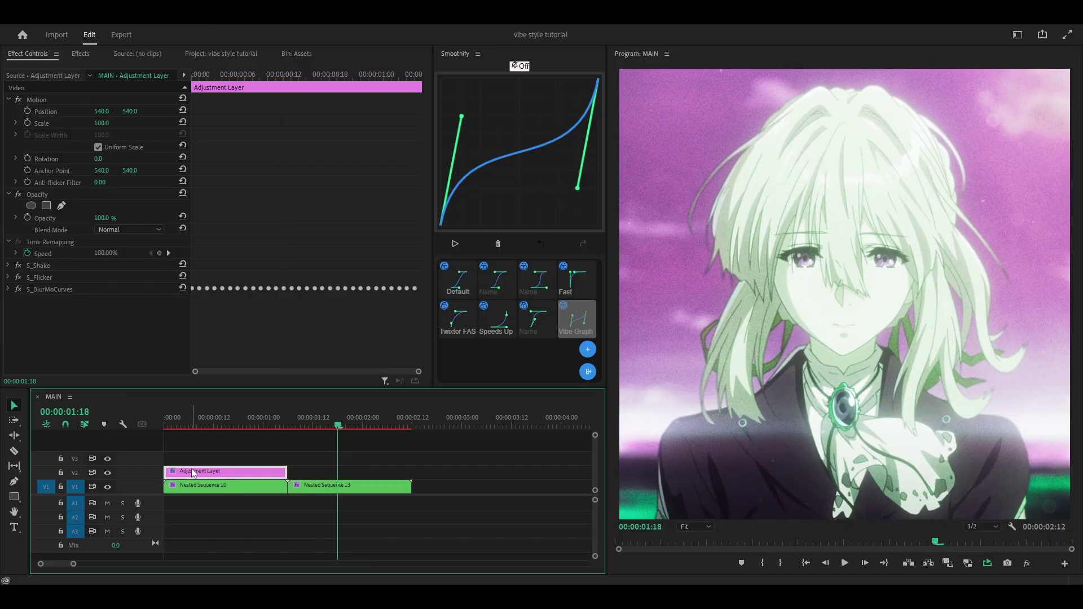
# Copy the adjustment layer to the right and clear the copied Z Dist keyframes.
pyautogui.moveTo(192, 475); pyautogui.dragTo(326, 473)
pyautogui.press('=')
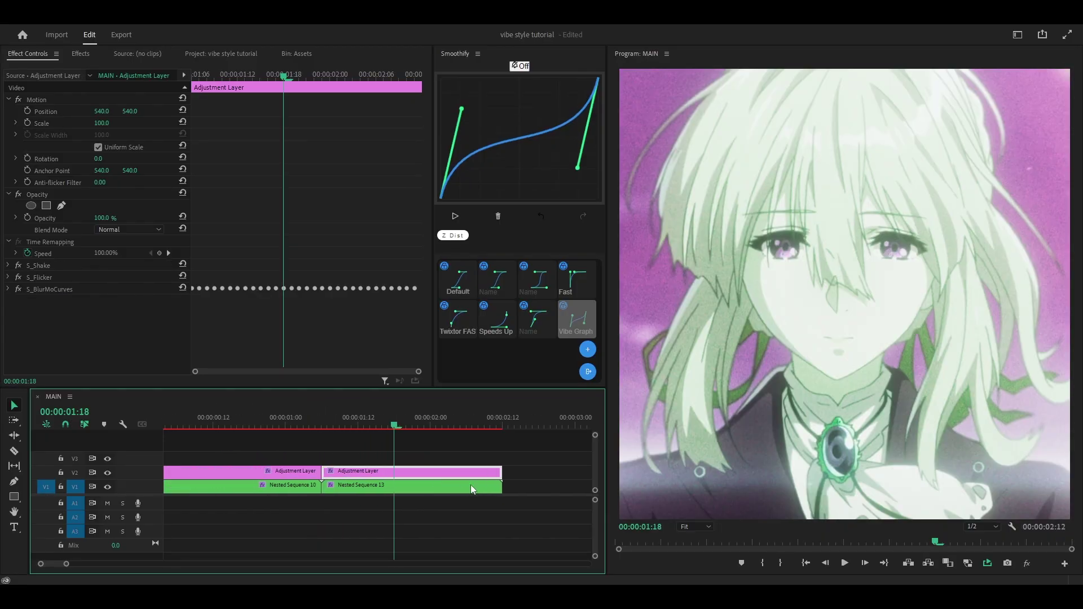
pyautogui.moveTo(506, 488)
pyautogui.mouseDown()
pyautogui.moveTo(466, 486)
pyautogui.moveTo(519, 486)
pyautogui.moveTo(505, 486)
pyautogui.mouseUp()
pyautogui.click(13, 293)
pyautogui.scroll(-5, 310, 228)
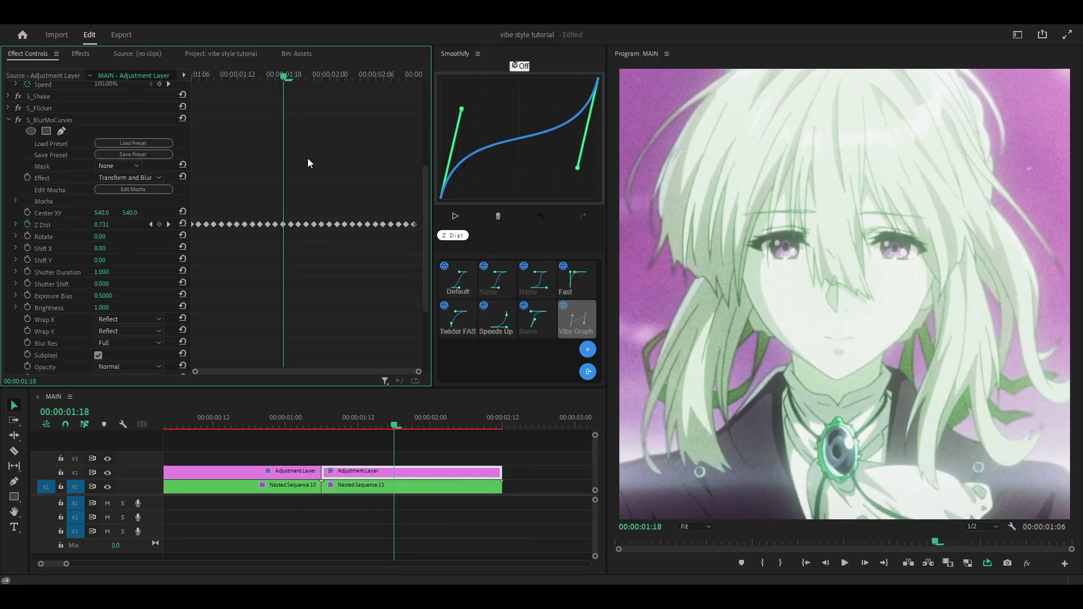
pyautogui.click(448, 218)
pyautogui.click(498, 217)
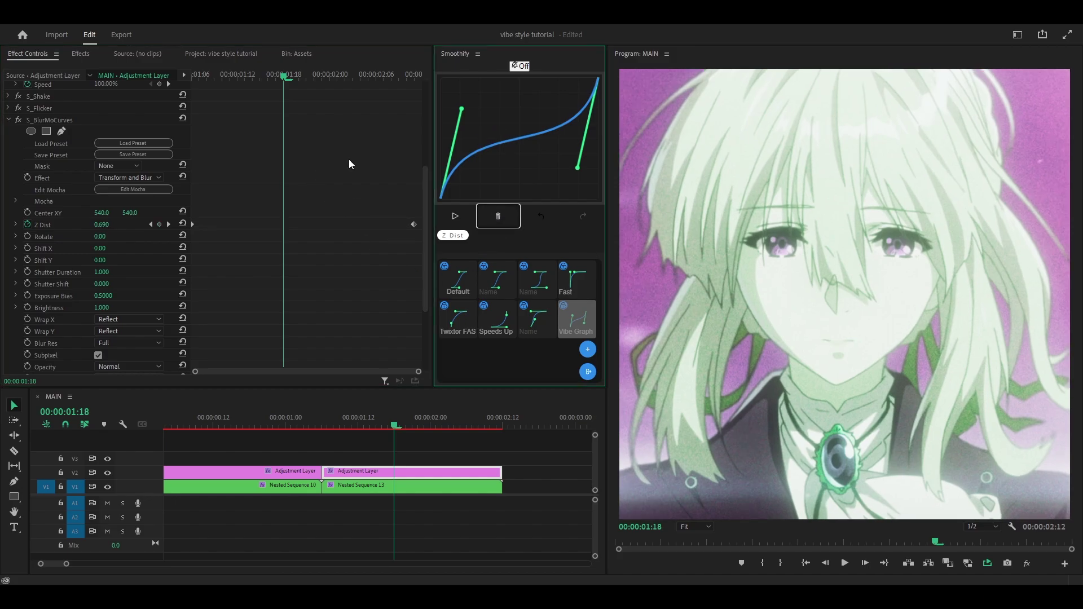
pyautogui.scroll(2, 479, 485)
# Trim Nested Sequence 13 and the copy to 00:00:02:03, and reapply Vibe Graph easing.
pyautogui.moveTo(483, 485); pyautogui.dragTo(417, 486)
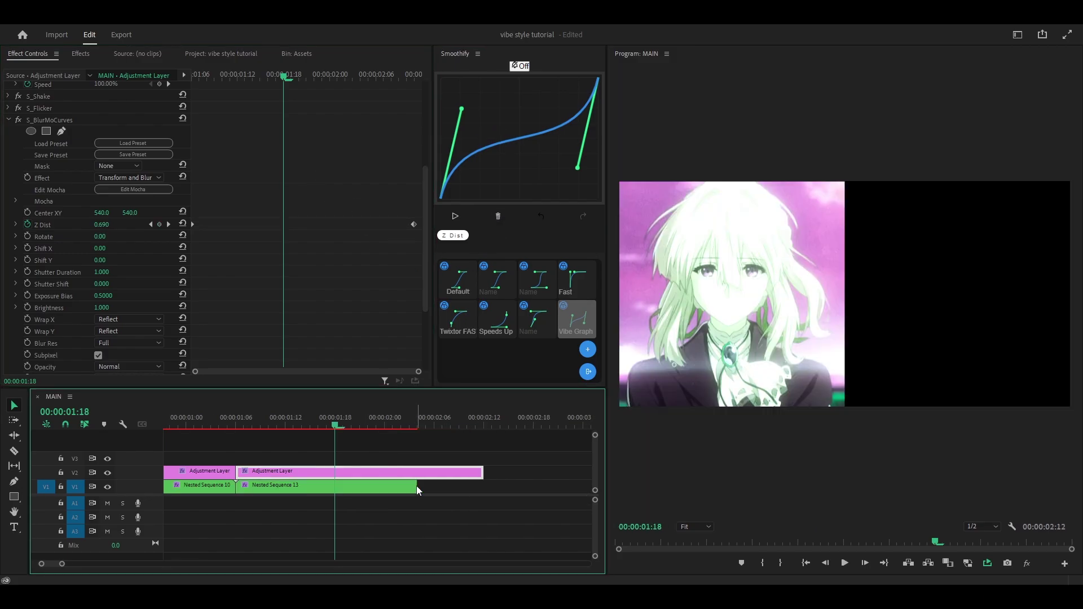
pyautogui.click(407, 432)
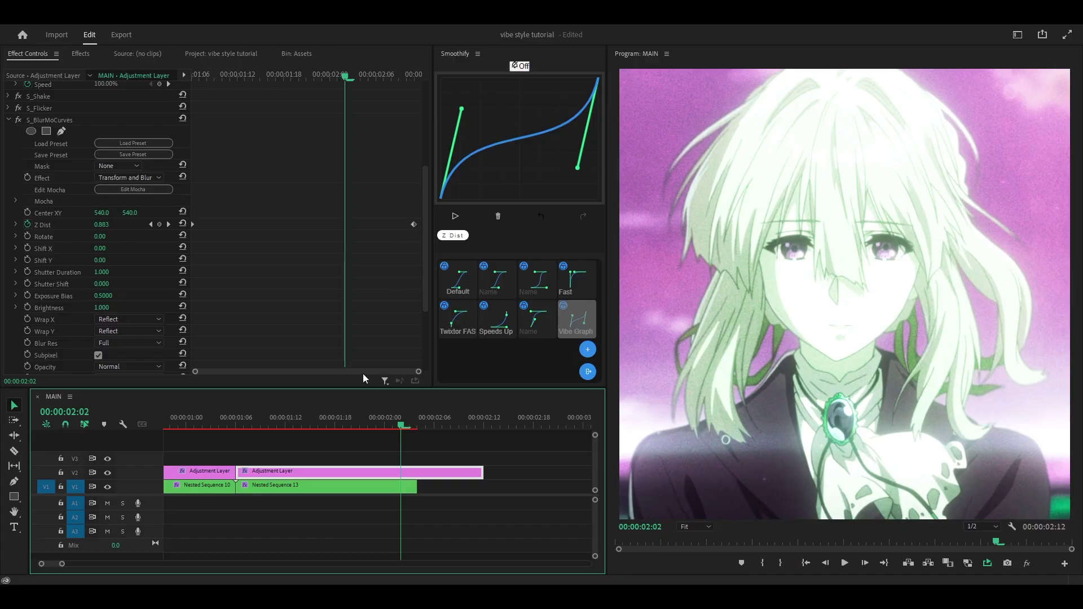
pyautogui.click(363, 374)
pyautogui.moveTo(412, 226); pyautogui.dragTo(352, 224)
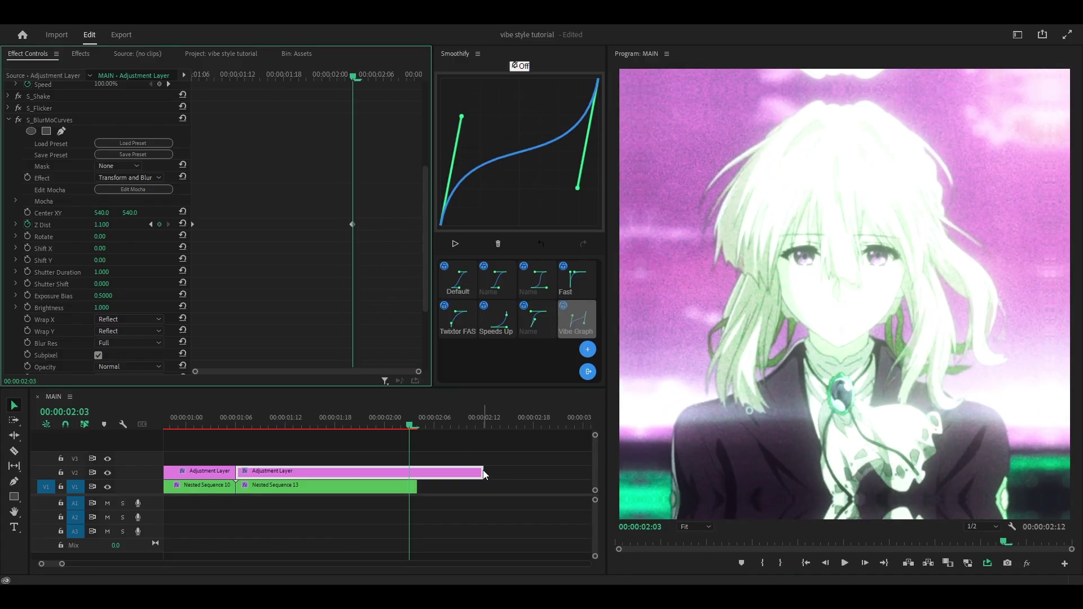
pyautogui.moveTo(484, 474); pyautogui.dragTo(416, 474)
pyautogui.click(298, 73)
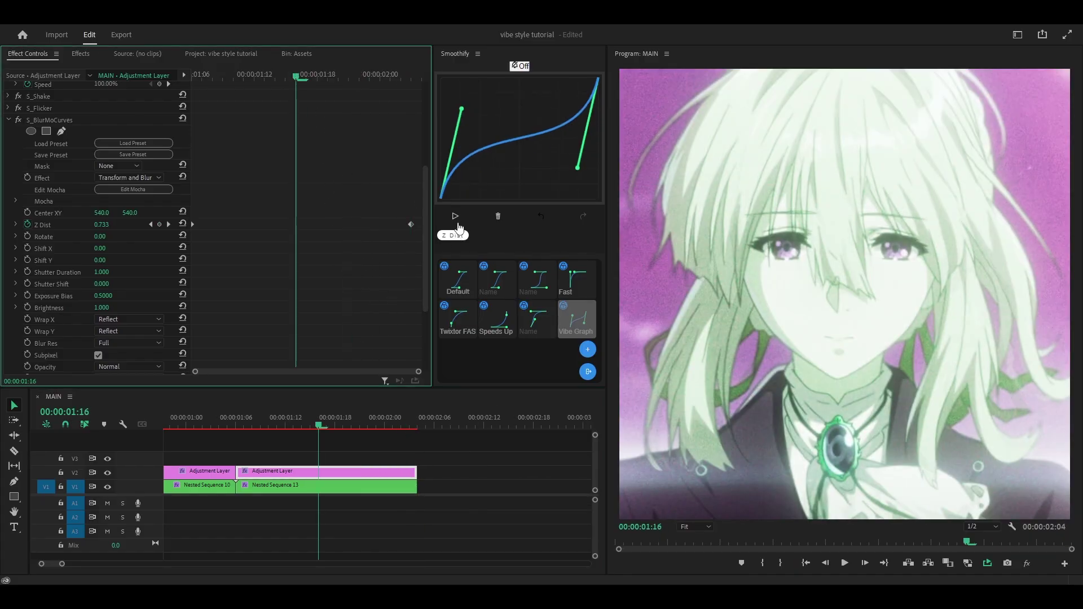
pyautogui.click(456, 219)
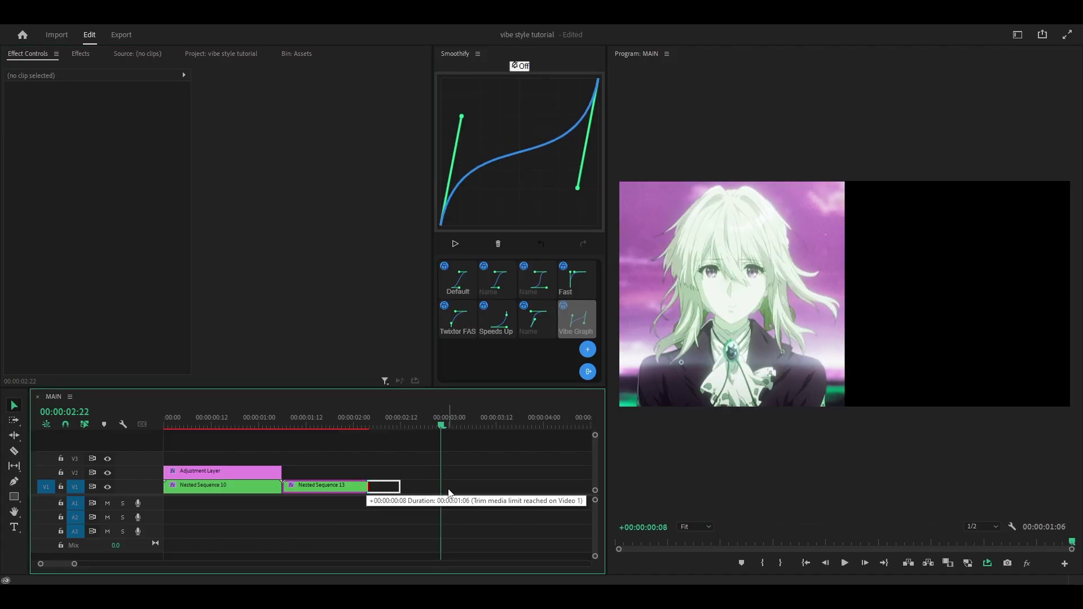
# Duplicate the first adjustment layer right after itself over Nested Sequence 13.
pyautogui.click(225, 474)
pyautogui.moveTo(202, 475); pyautogui.dragTo(319, 470)
pyautogui.click(326, 415)
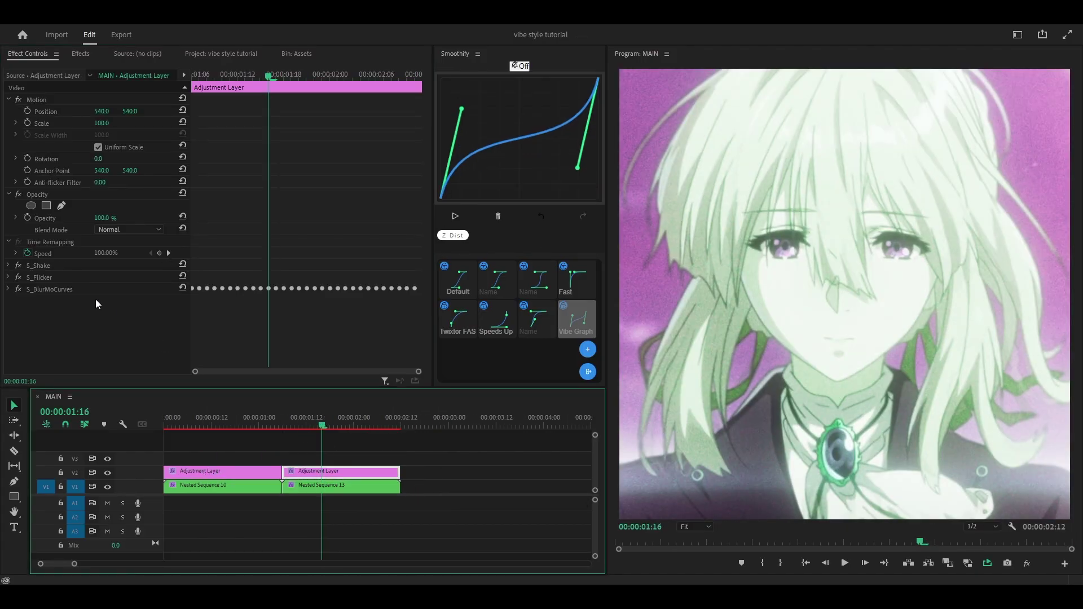
# Place a new Adjustment Layer on V3 at the start of the sequence.
pyautogui.moveTo(316, 423); pyautogui.dragTo(172, 423)
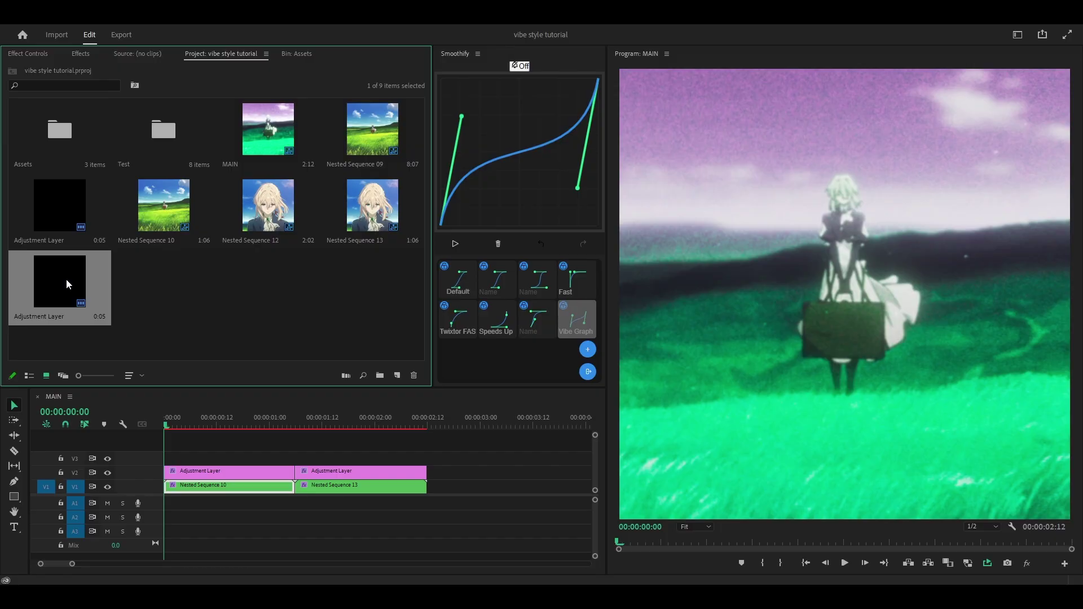
pyautogui.click(144, 283)
pyautogui.moveTo(57, 275); pyautogui.dragTo(294, 459)
# Search Effects for 's_blur' and apply S_Blur to the V3 adjustment layer.
pyautogui.click(80, 53)
pyautogui.click(47, 68)
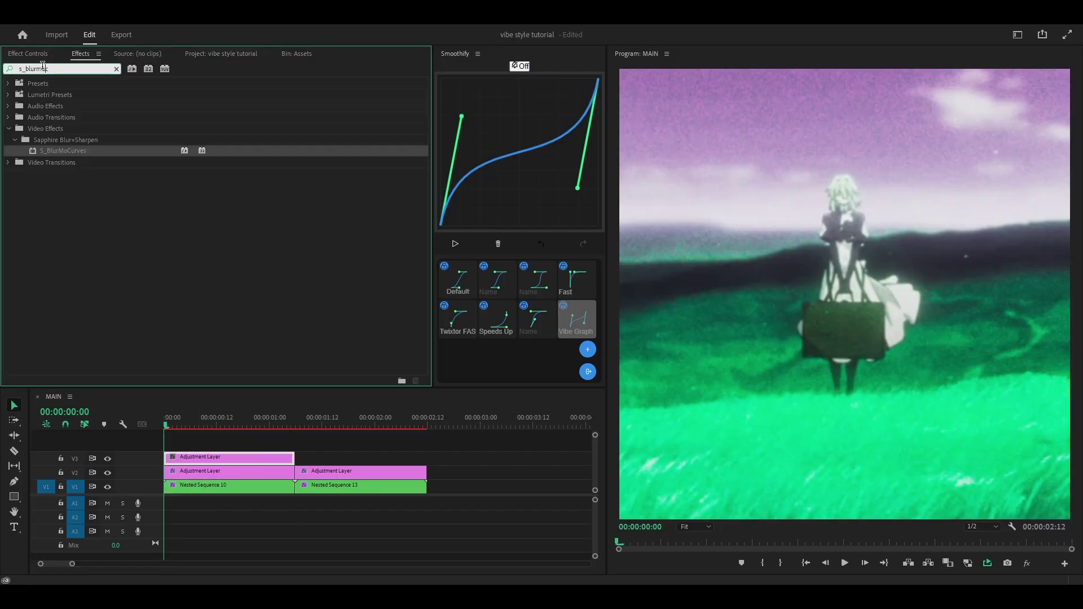
pyautogui.press('BackSpace')
pyautogui.press('BackSpace')
pyautogui.press('BackSpace')
pyautogui.press('BackSpace')
pyautogui.write('ur')
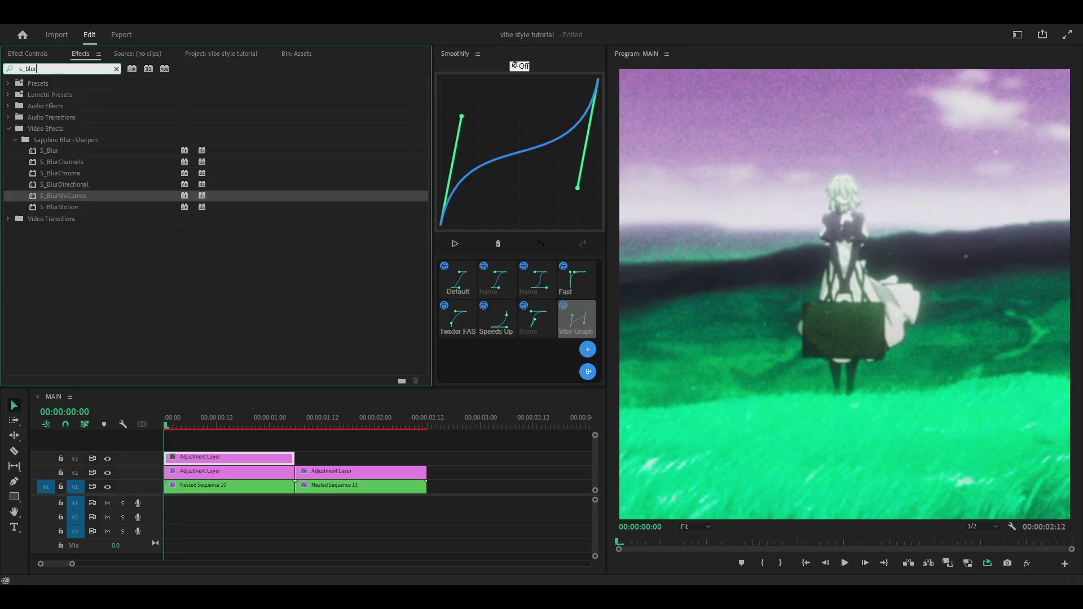
pyautogui.click(55, 150)
pyautogui.moveTo(68, 153); pyautogui.dragTo(235, 460)
# Keyframe S_Blur Blur Amount at 50 at the start and 0 at frame 00:00:00:15.
pyautogui.click(113, 197)
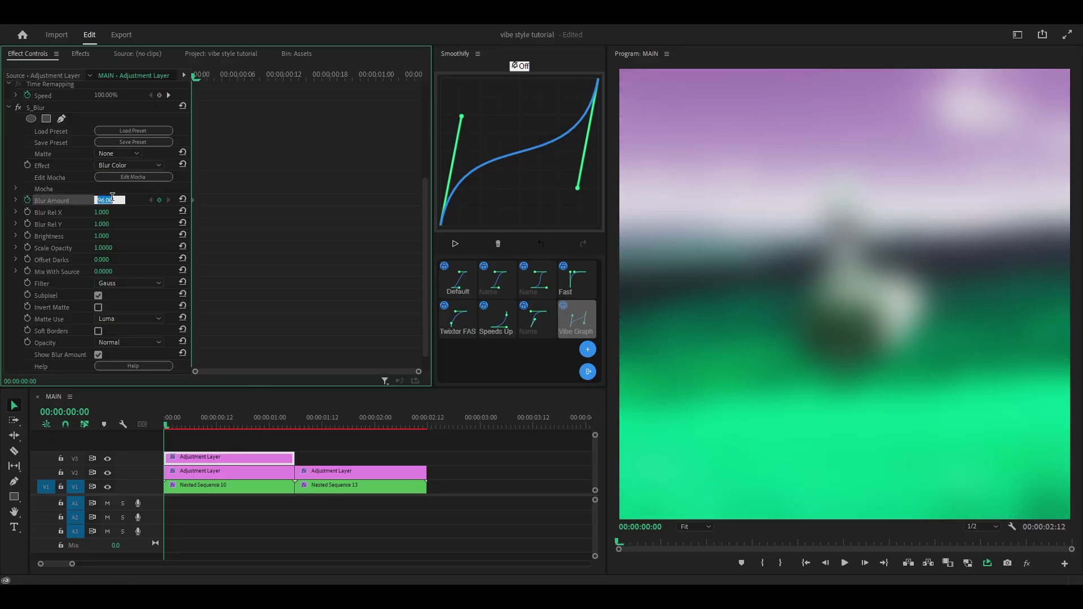
pyautogui.write('50')
pyautogui.press('Return')
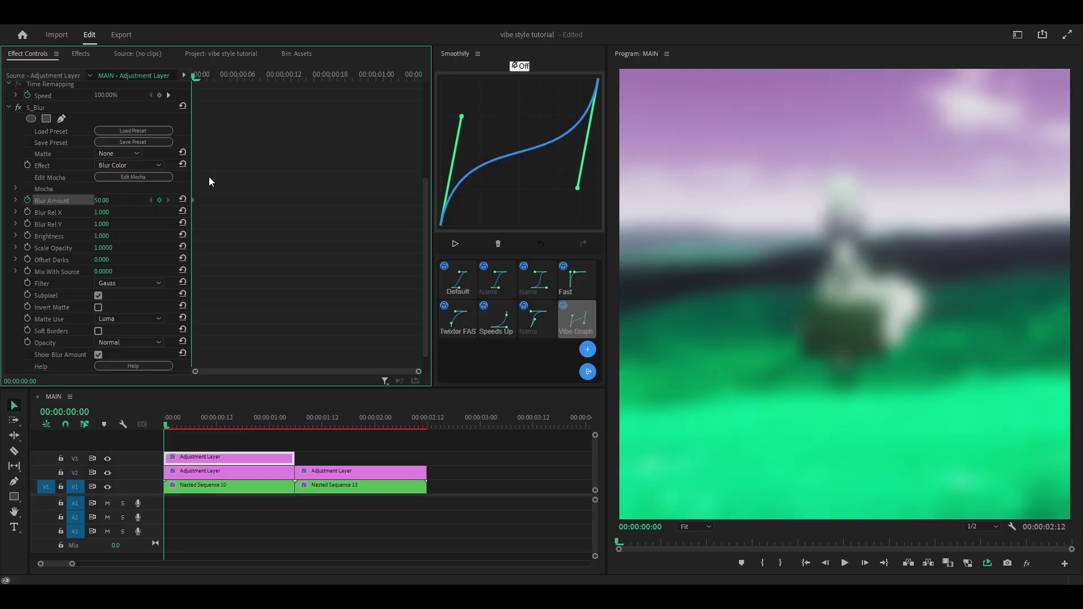
pyautogui.hotkey('shift', 'Right')
pyautogui.hotkey('shift', 'Right')
pyautogui.hotkey('shift', 'Right')
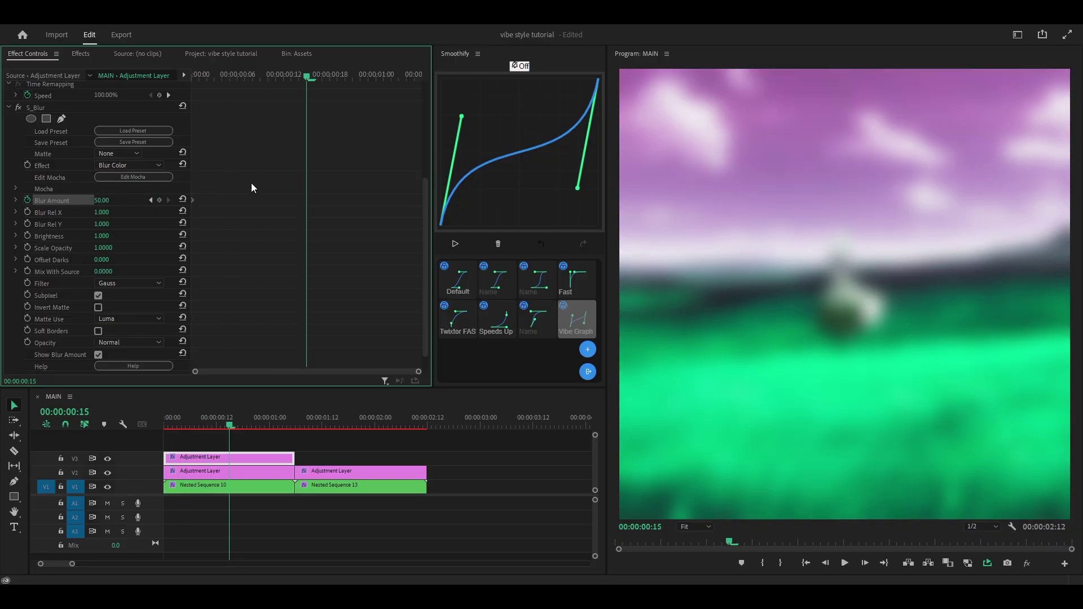
pyautogui.hotkey('ctrl', 's')
pyautogui.scroll(-1, 314, 165)
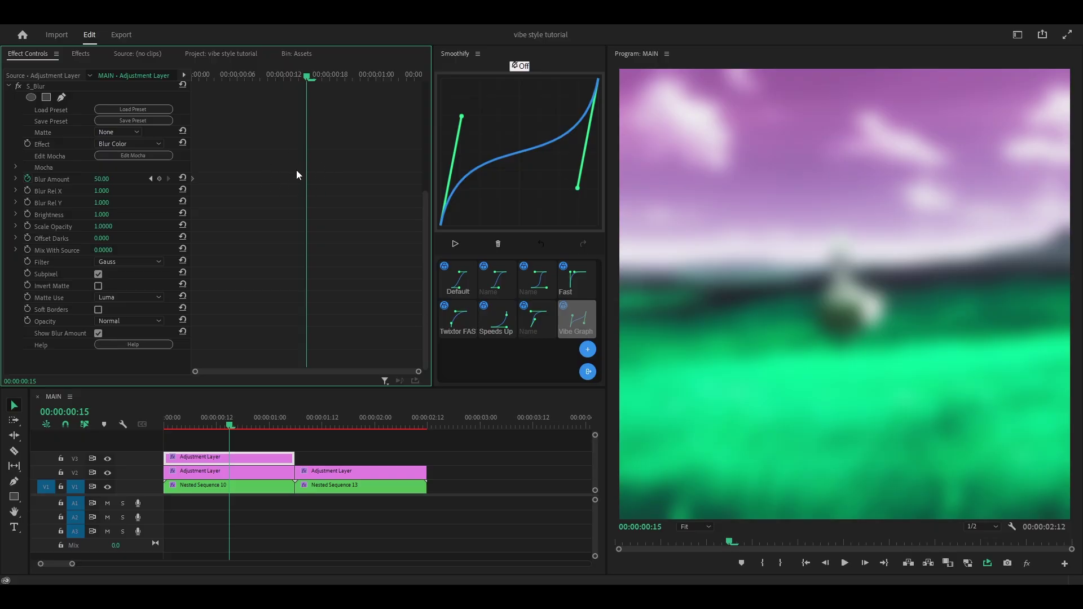
pyautogui.click(108, 178)
pyautogui.write('0')
pyautogui.press('Return')
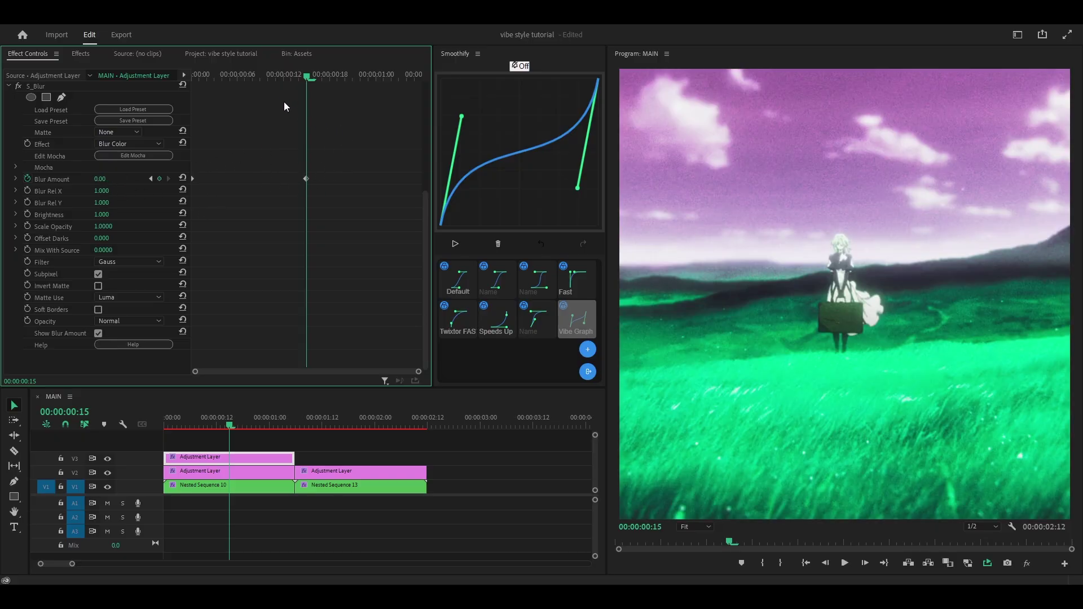
# Shape a steep ease-out curve in Smoothify and apply it to the Blur Amount keyframes.
pyautogui.click(246, 76)
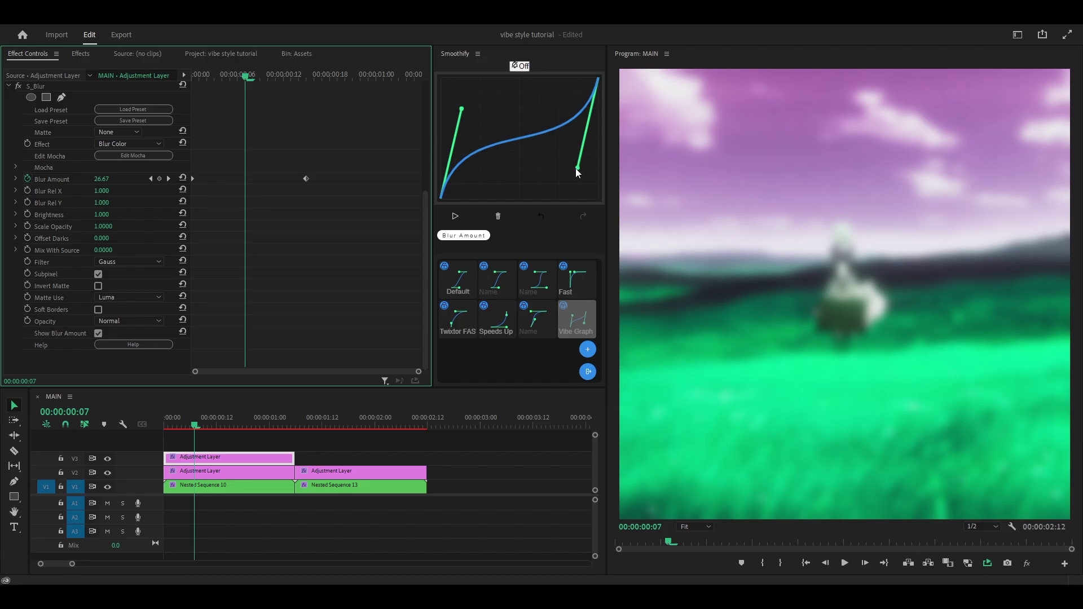
pyautogui.hotkey('ctrl', 's')
pyautogui.moveTo(579, 169); pyautogui.dragTo(601, 74)
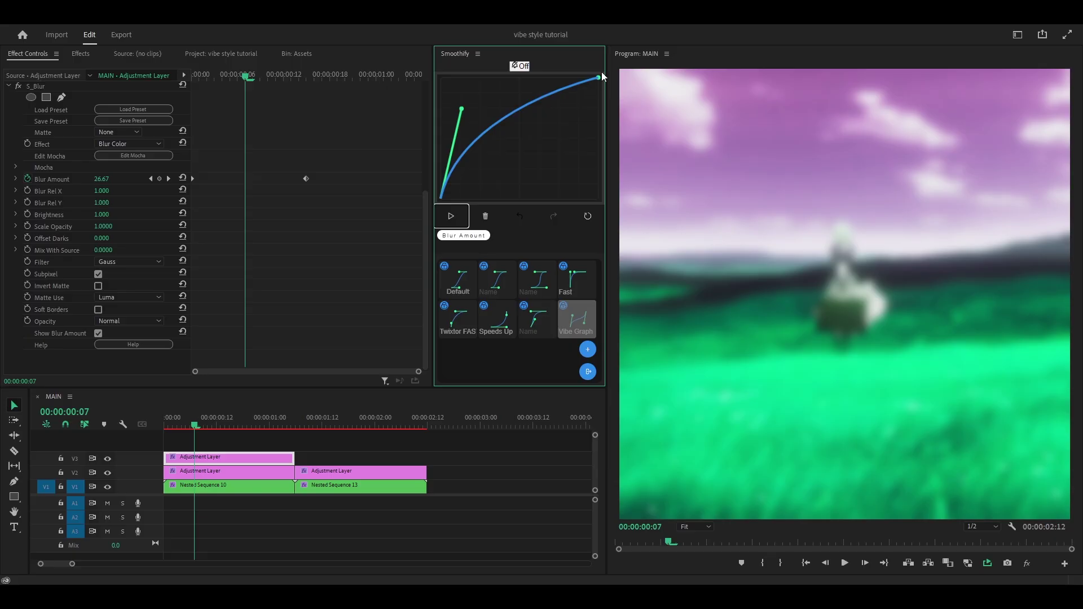
pyautogui.moveTo(461, 109); pyautogui.dragTo(450, 90)
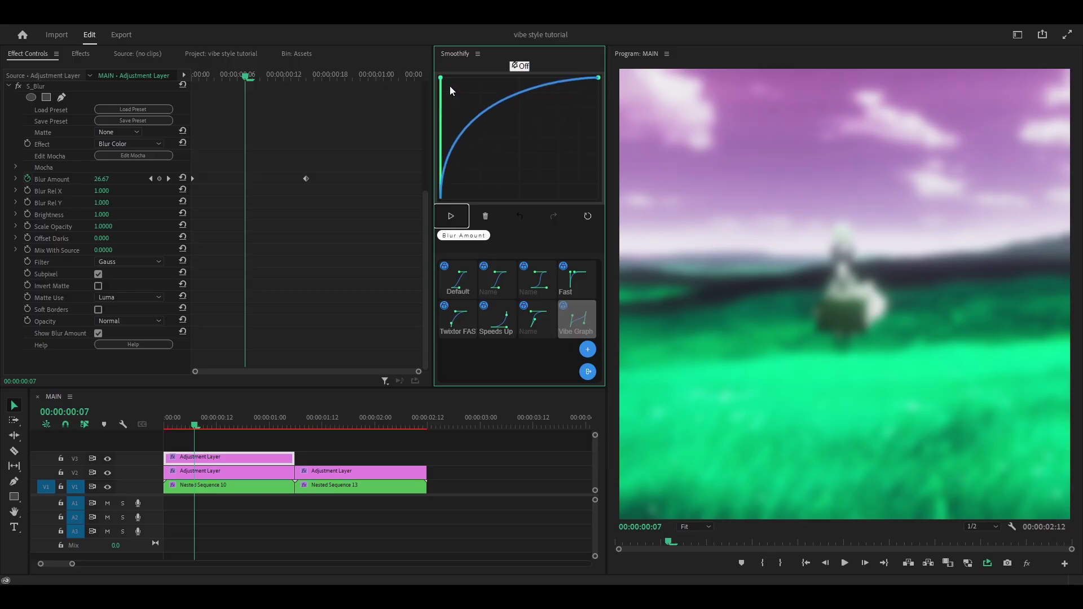
pyautogui.scroll(1, 328, 209)
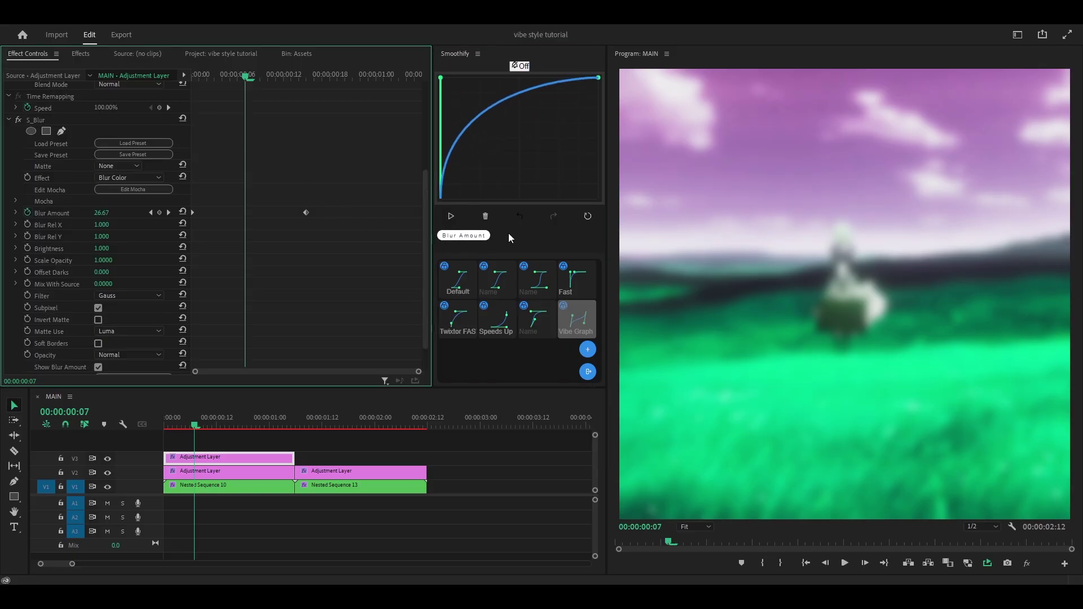
pyautogui.click(459, 237)
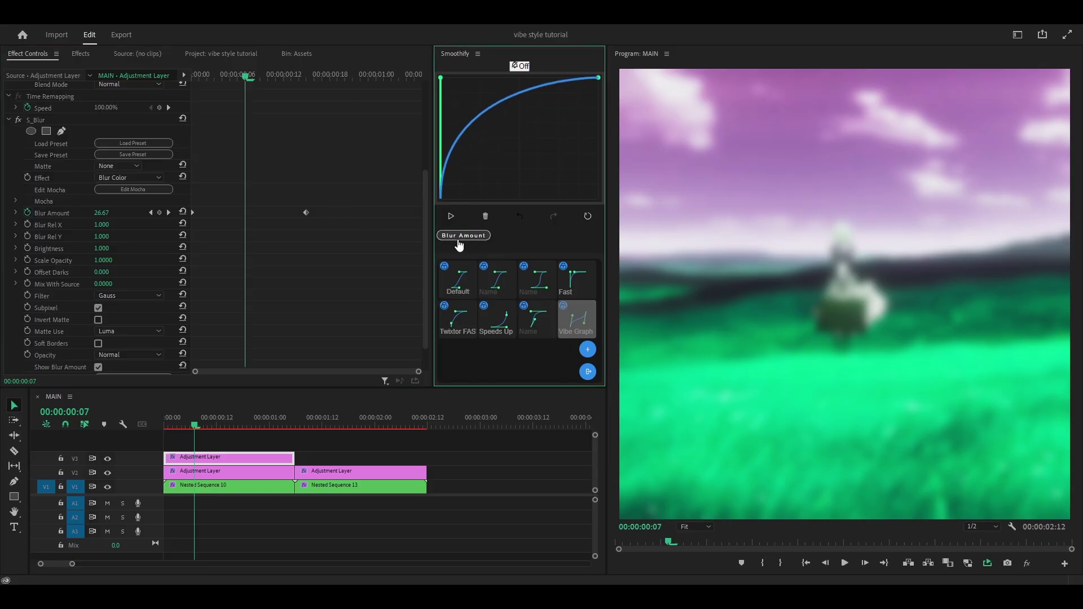
pyautogui.click(451, 216)
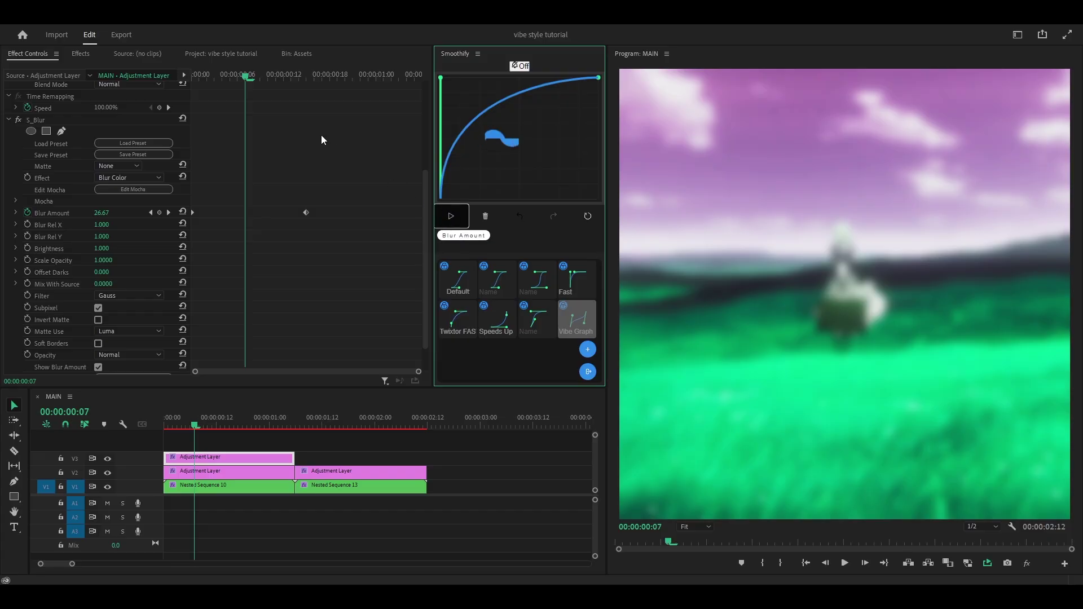
pyautogui.click(316, 128)
pyautogui.press('space')
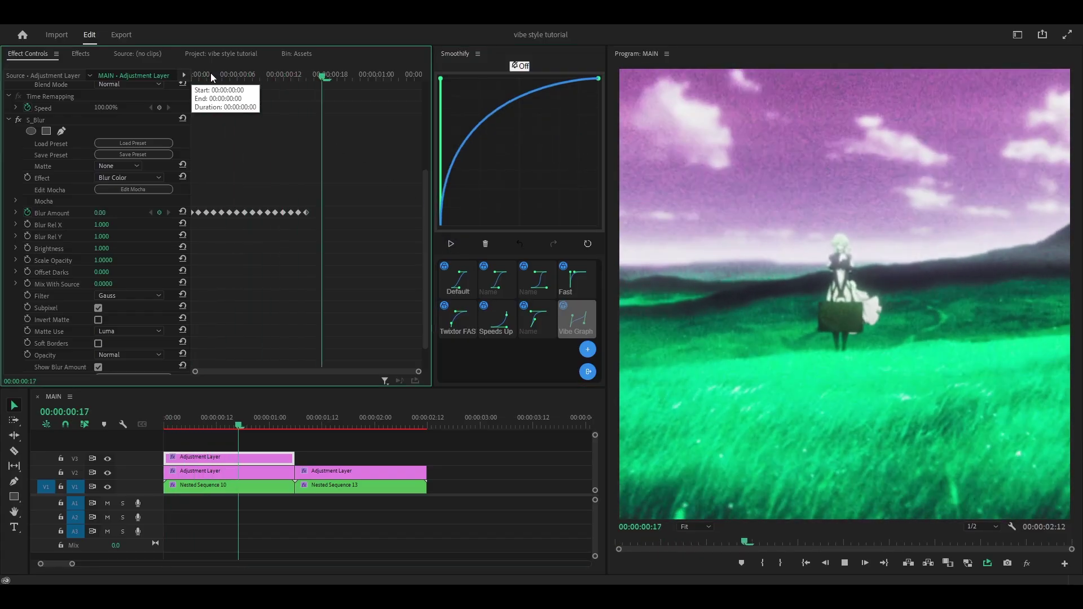
# Hide track V2, save, and scrub and play the opening to watch the blur clear.
pyautogui.moveTo(211, 73); pyautogui.dragTo(151, 111)
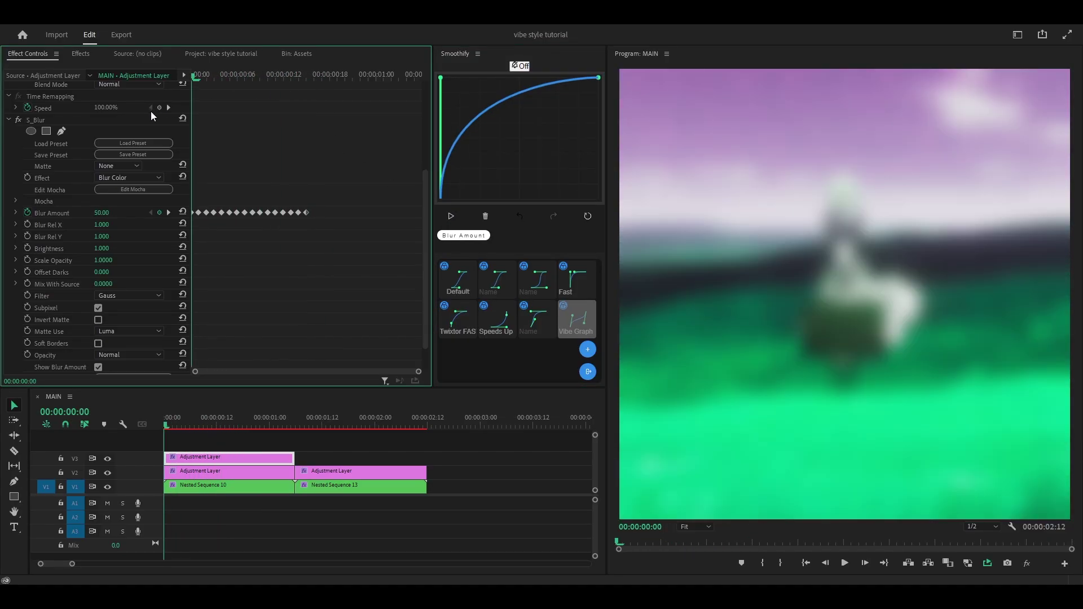
pyautogui.click(107, 473)
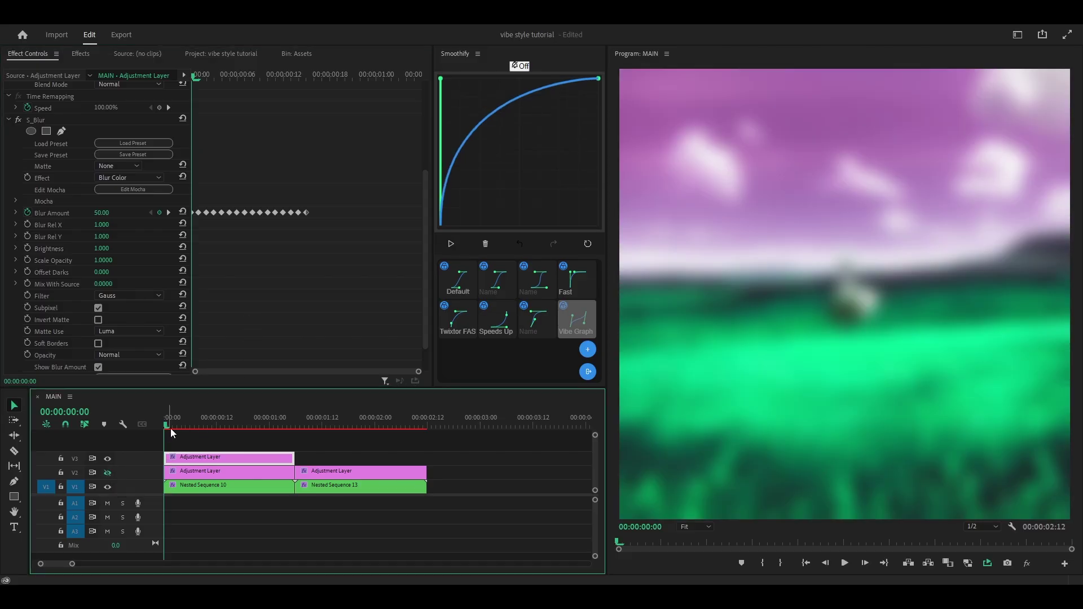
pyautogui.hotkey('ctrl', 's')
pyautogui.press('=')
pyautogui.press('=')
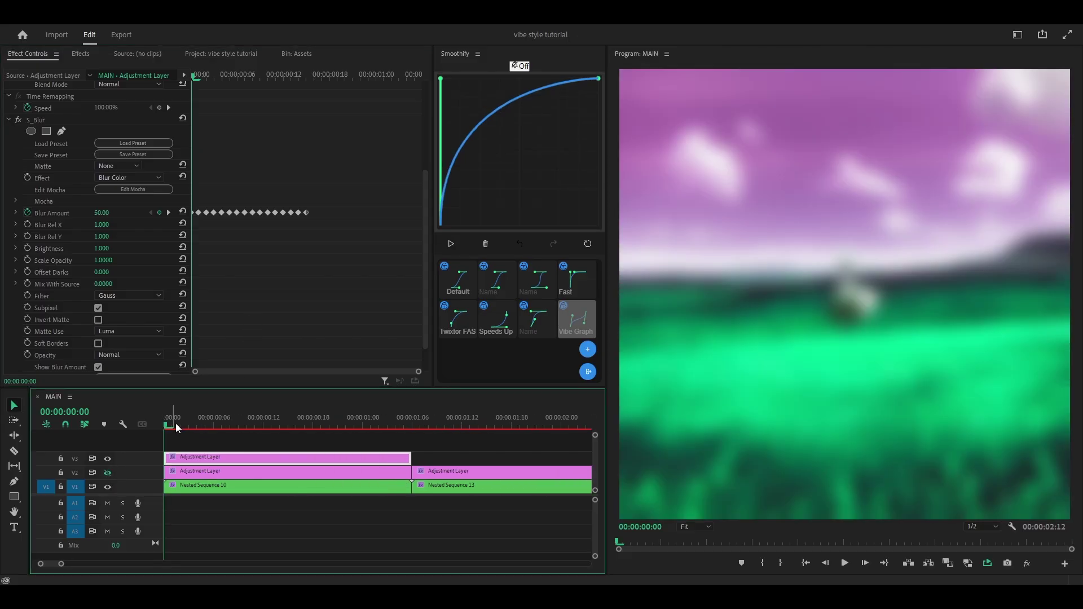
pyautogui.moveTo(176, 427); pyautogui.dragTo(404, 419)
pyautogui.press('space')
# Keyframe the first V3 layer's Blur Amount at 0 at 00:00:01:00 and 50 at 00:00:01:05.
pyautogui.click(367, 487)
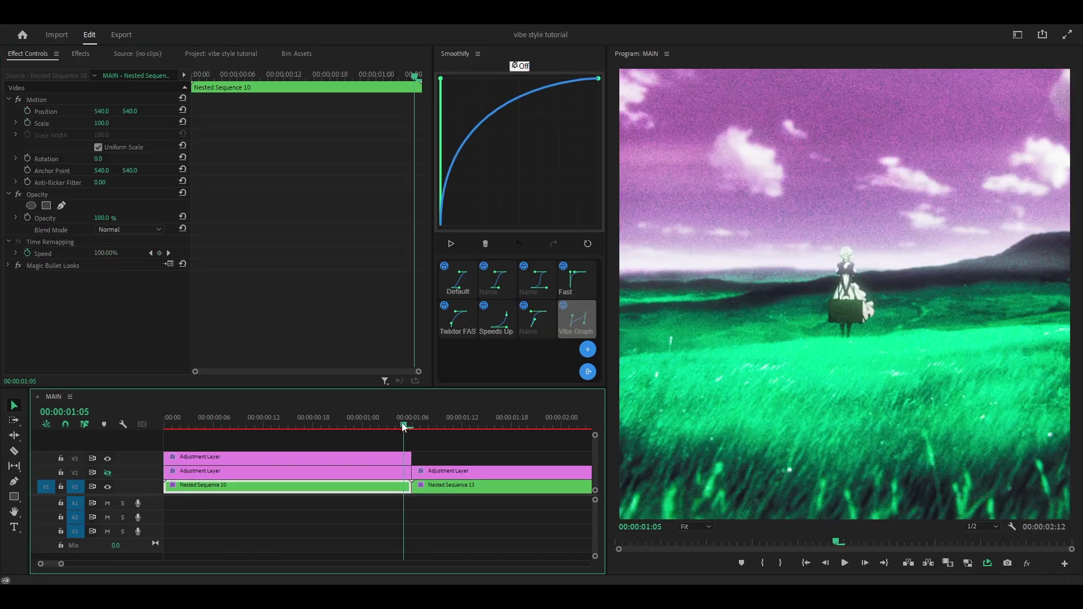
pyautogui.click(366, 458)
pyautogui.press('=')
pyautogui.scroll(-5, 332, 276)
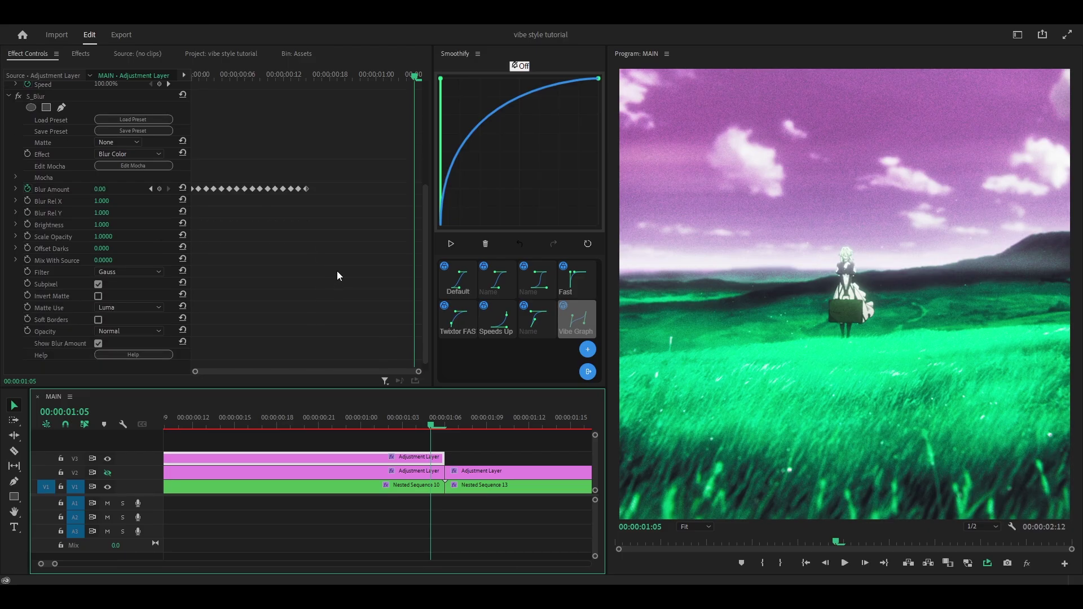
pyautogui.hotkey('shift', 'Left')
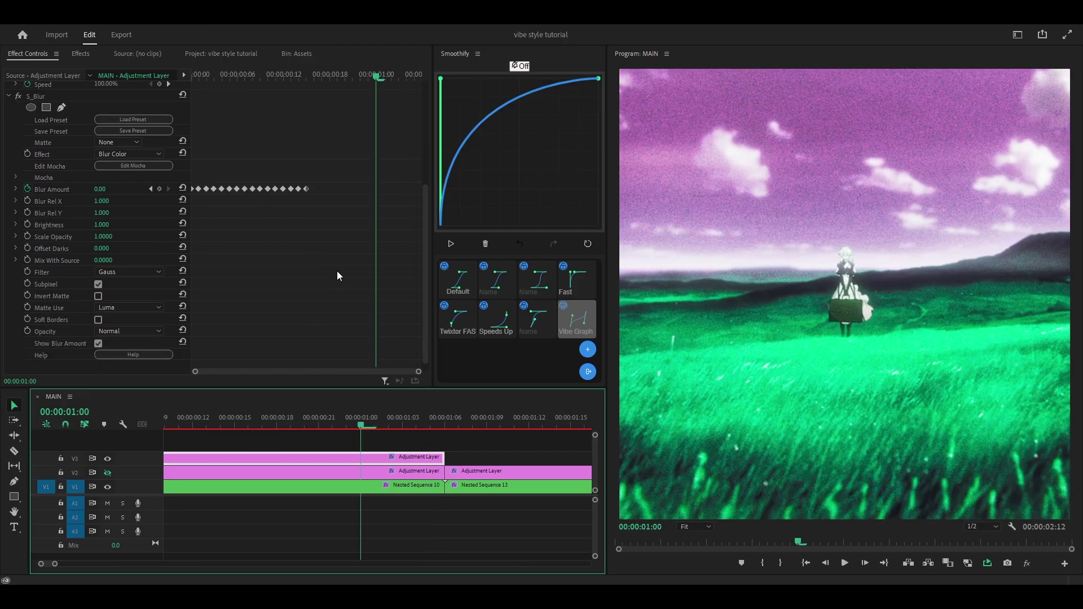
pyautogui.click(160, 189)
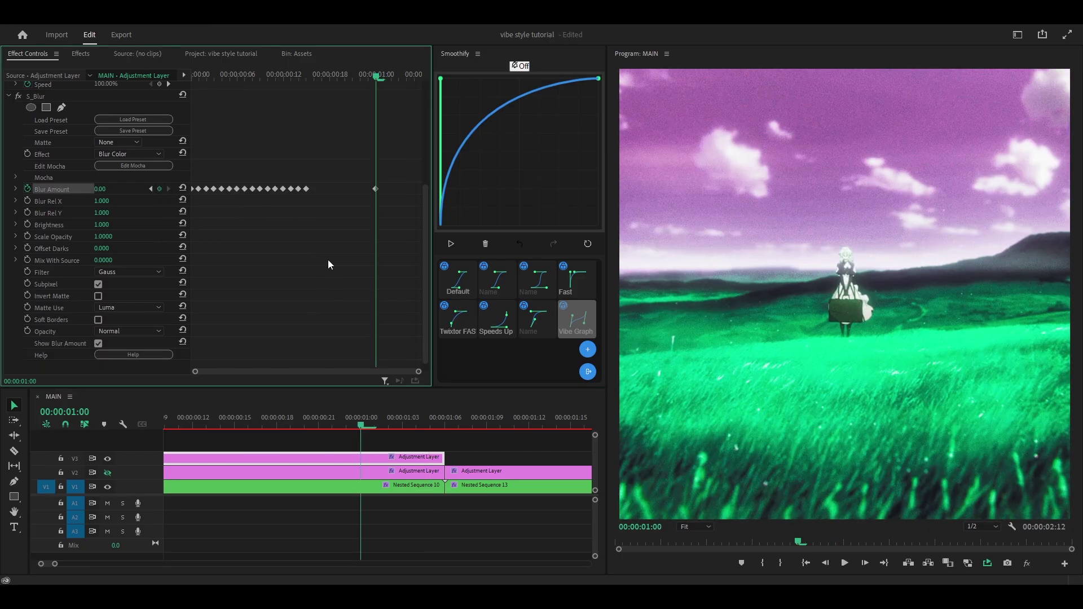
pyautogui.hotkey('shift', 'Right')
pyautogui.click(109, 188)
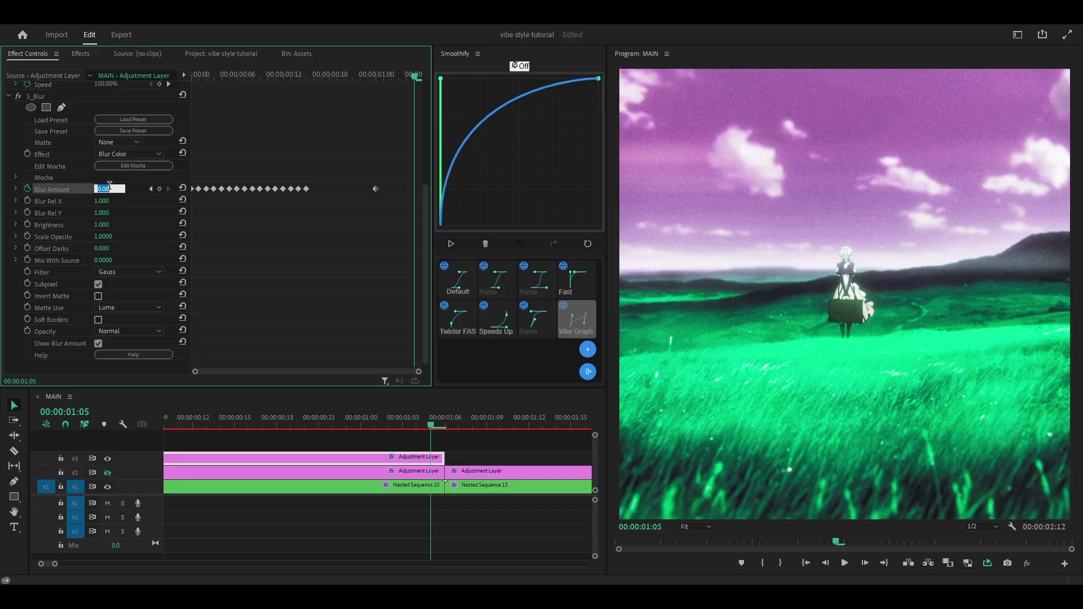
pyautogui.write('50')
pyautogui.press('Return')
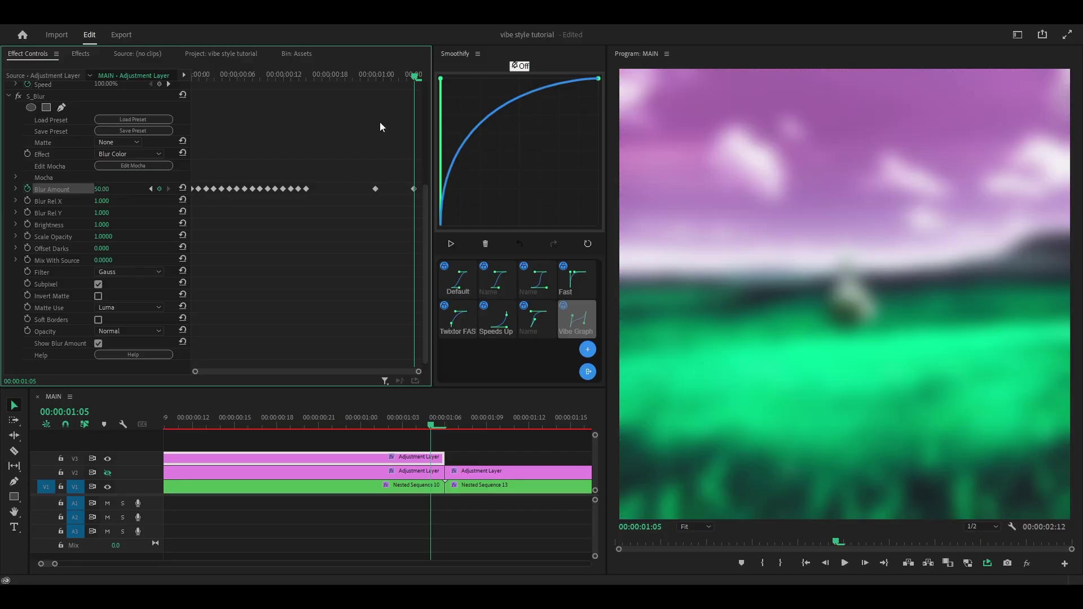
# Apply an ease-in Smoothify curve to the blur ramp, then copy the layer over Nested Sequence 13.
pyautogui.click(406, 78)
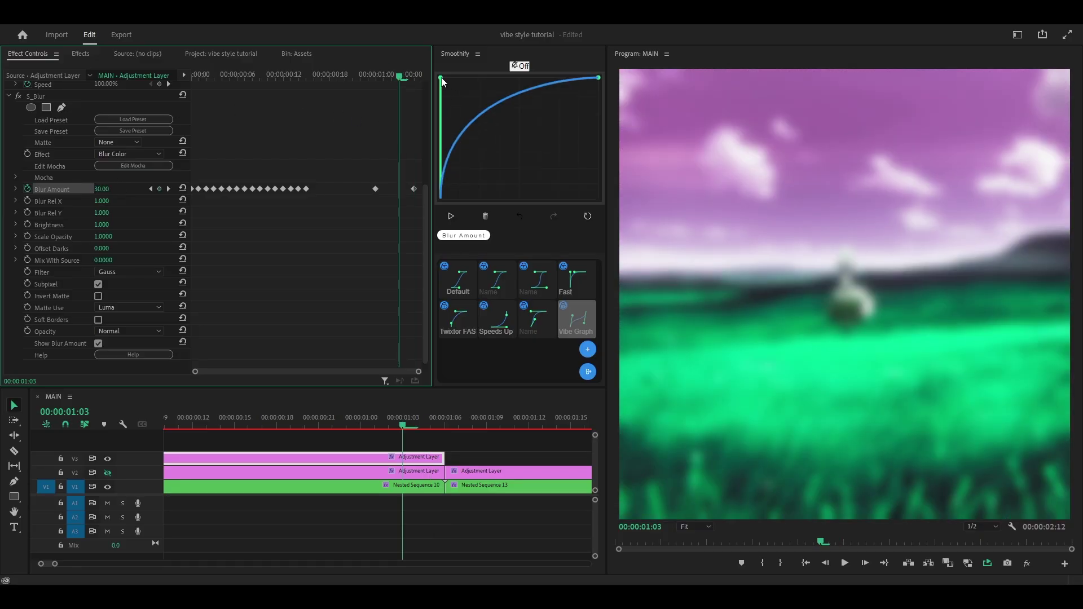
pyautogui.moveTo(441, 79); pyautogui.dragTo(595, 199)
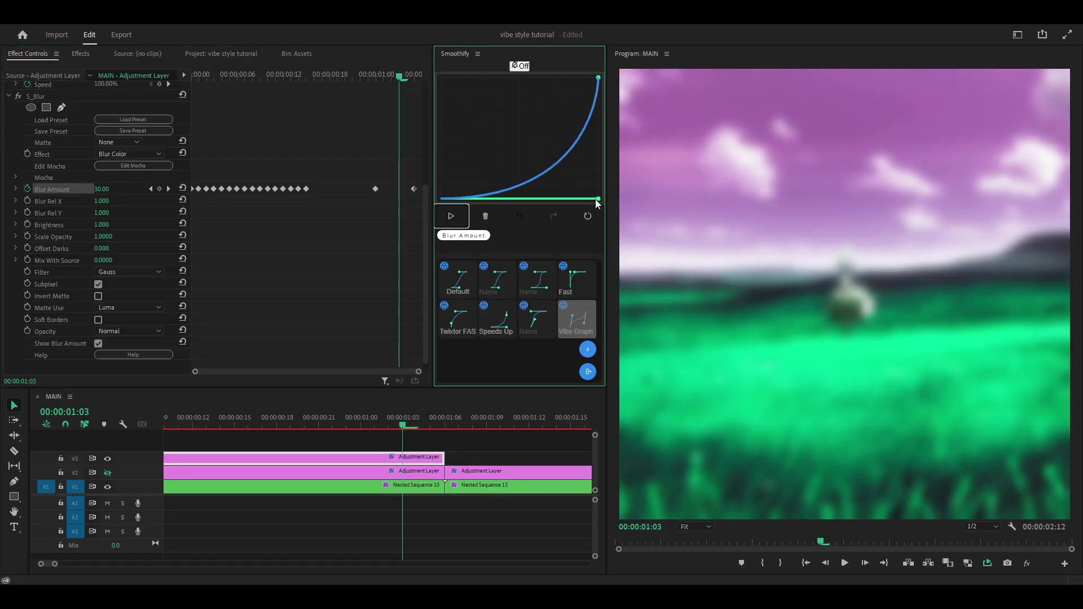
pyautogui.click(451, 216)
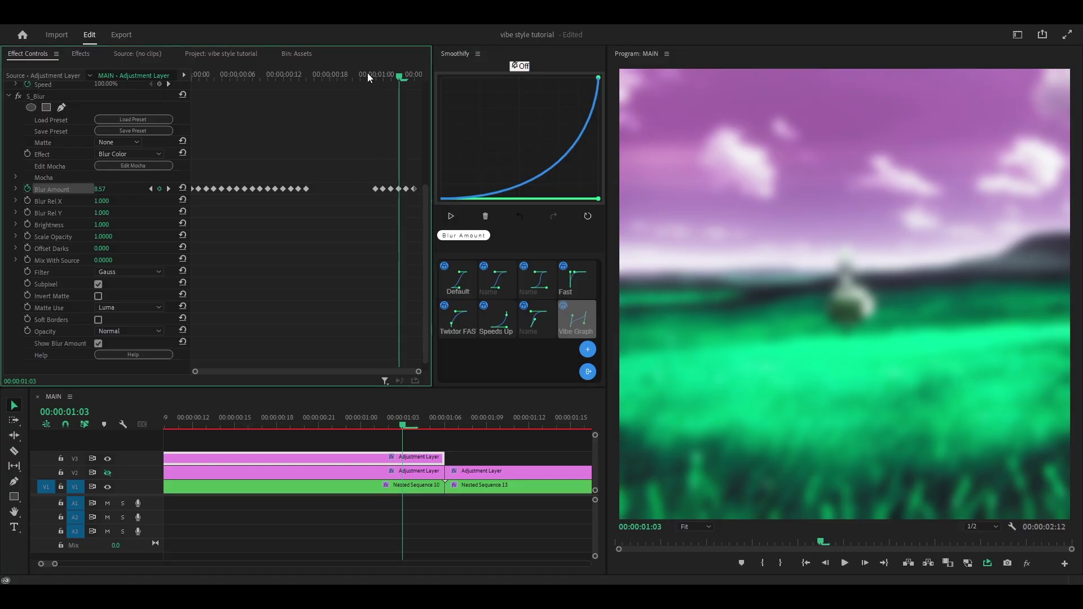
pyautogui.moveTo(370, 77)
pyautogui.mouseDown()
pyautogui.moveTo(419, 81)
pyautogui.moveTo(381, 86)
pyautogui.mouseUp()
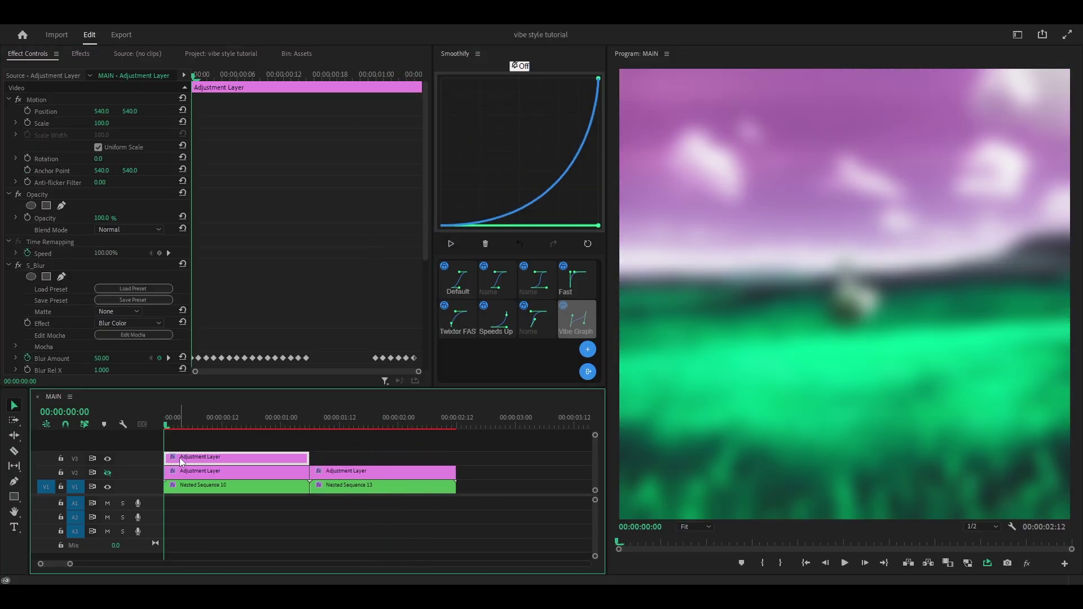
pyautogui.moveTo(183, 458); pyautogui.dragTo(321, 455)
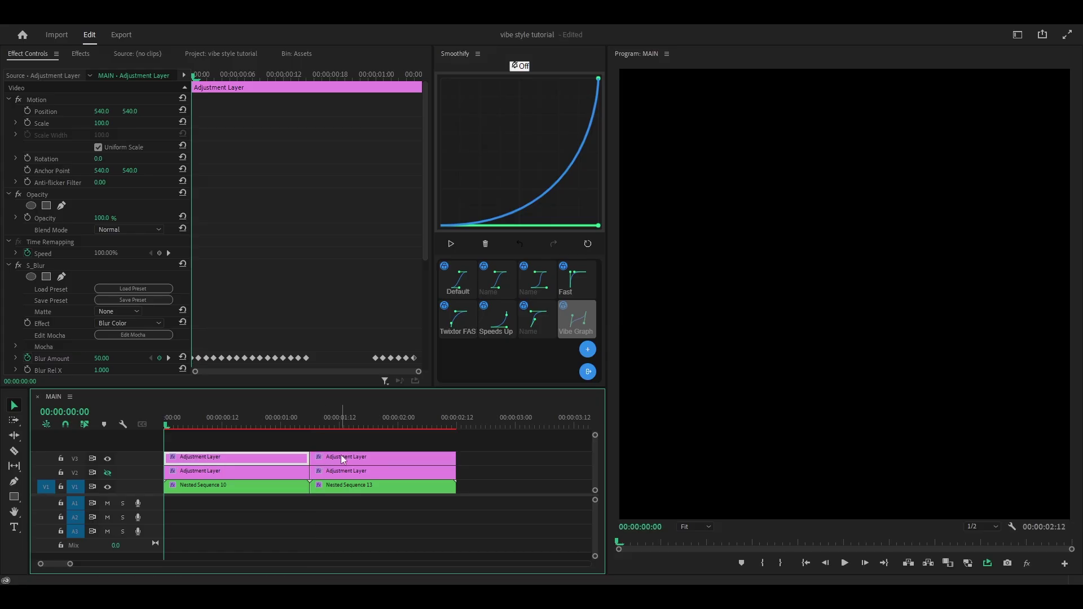
# Inspect the second V3 and V2 adjustment layers at 00:00:02:07 and save the project.
pyautogui.click(364, 459)
pyautogui.click(421, 473)
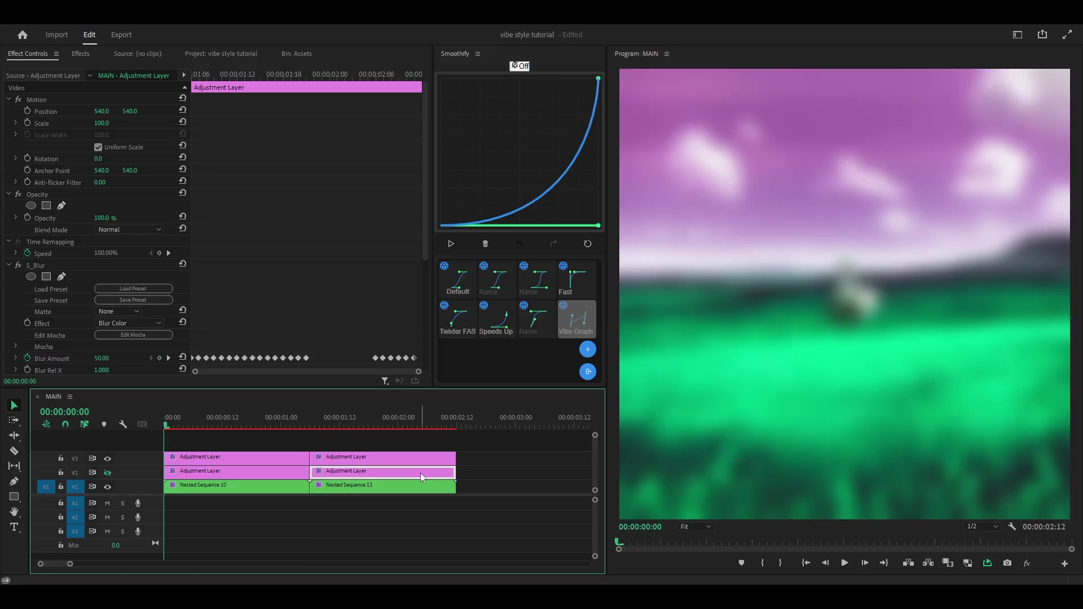
pyautogui.click(433, 425)
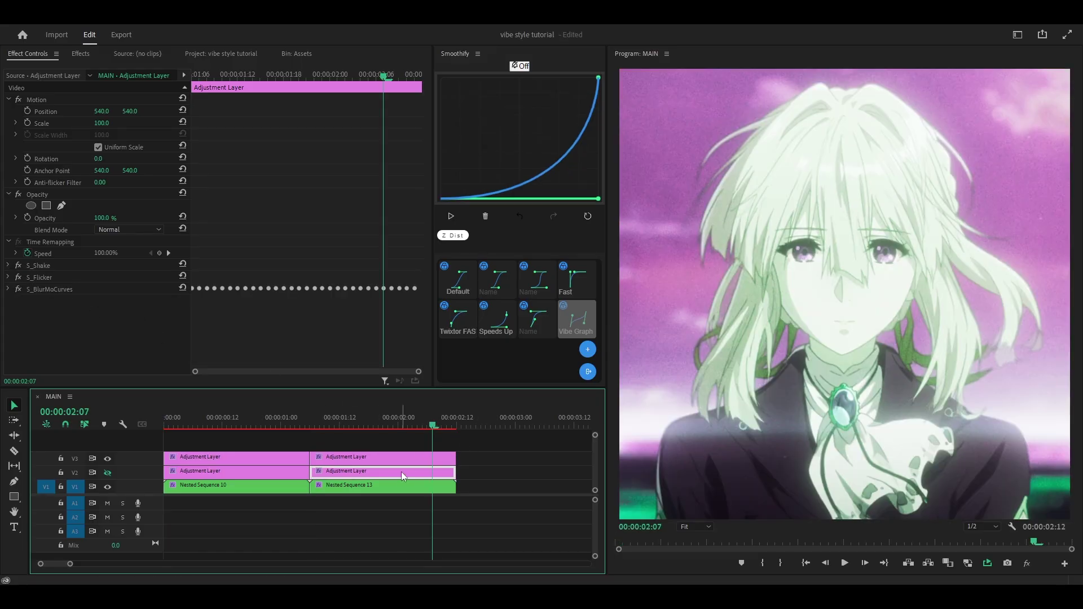
pyautogui.hotkey('ctrl', 's')
# Play back from Nested Sequence 10, then select the second V3 layer's S_Blur effect.
pyautogui.click(195, 425)
pyautogui.press('space')
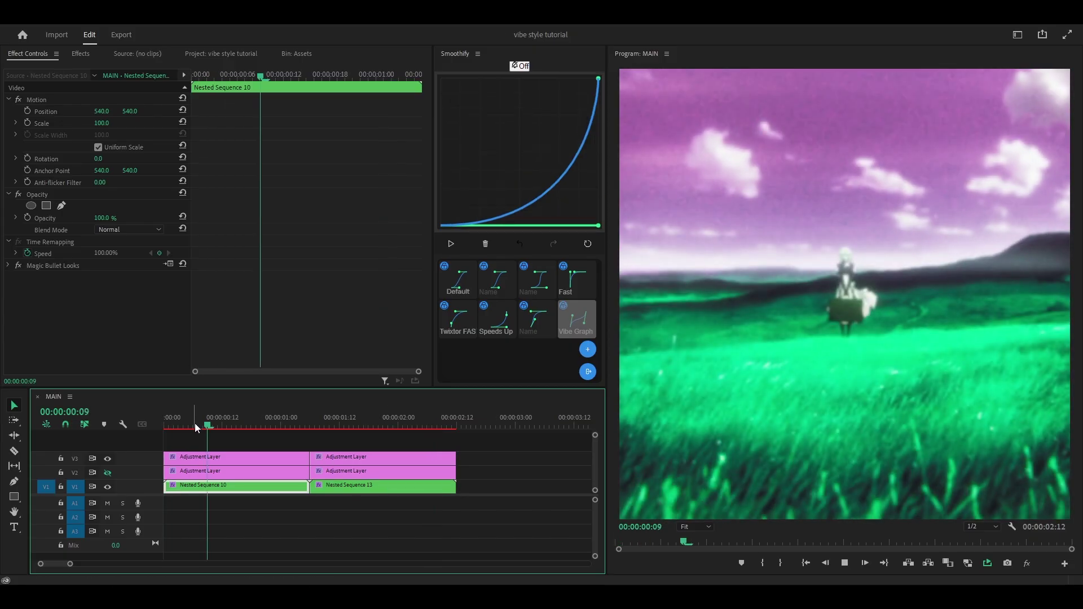
pyautogui.click(194, 424)
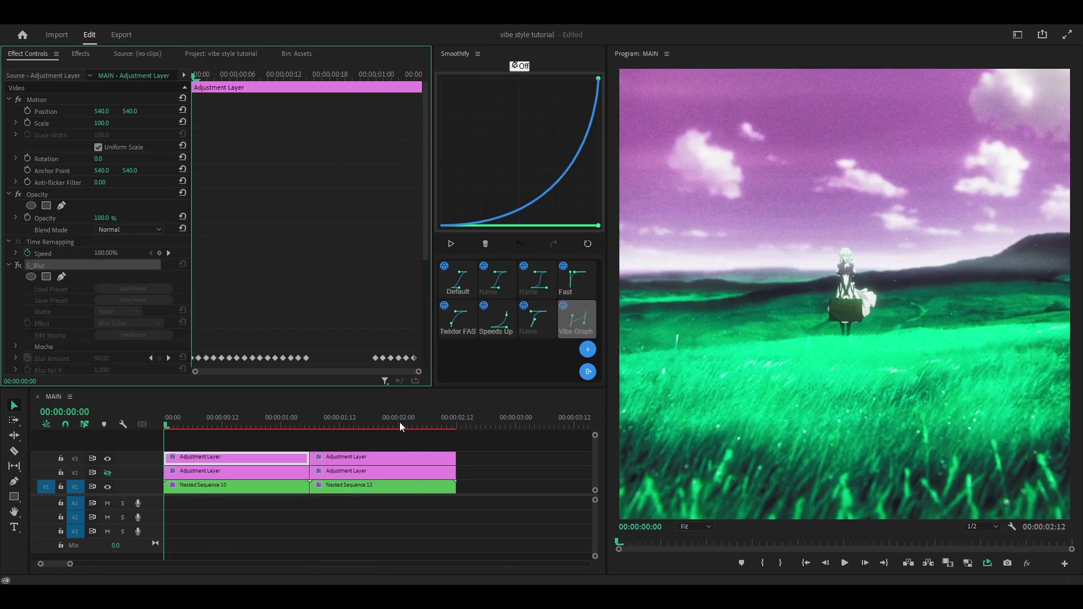
pyautogui.click(368, 458)
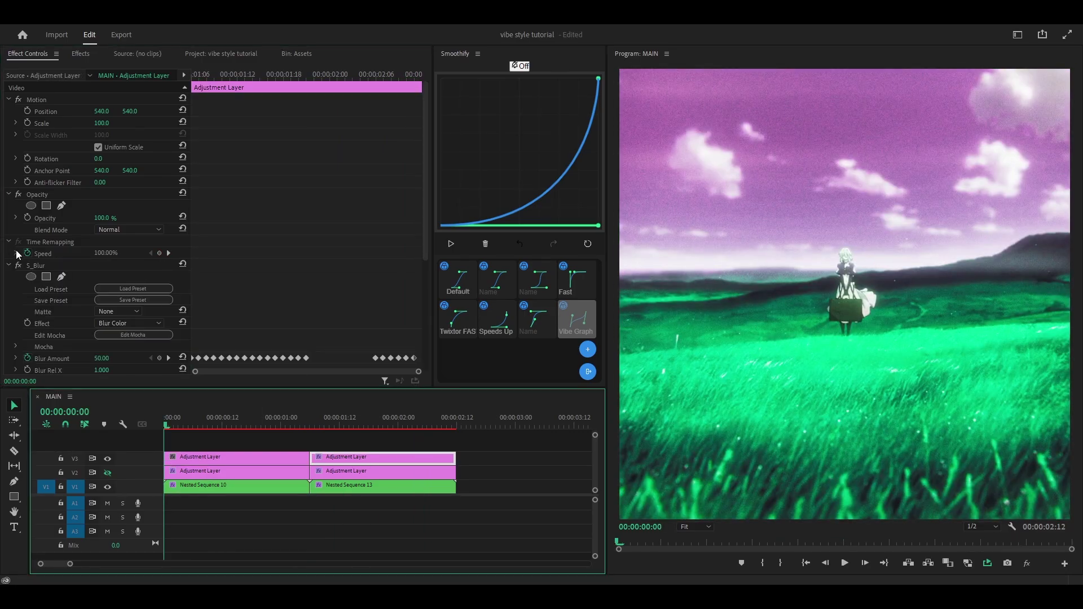
pyautogui.click(45, 265)
# Delete S_Blur from the second layer and apply BCC Lens Blur OBS to the first V3 layer.
pyautogui.press('Delete')
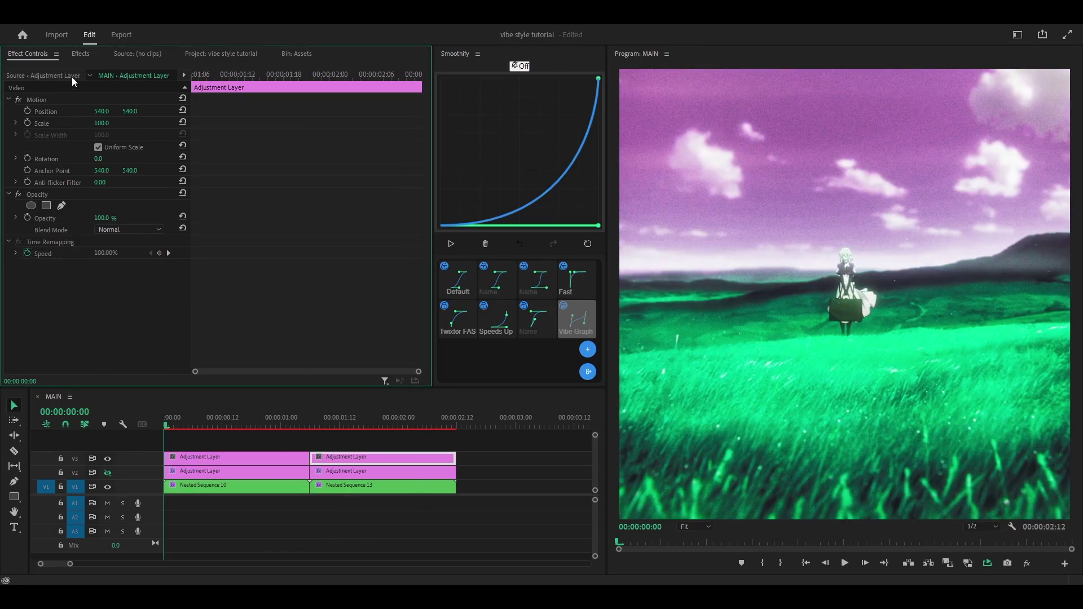
pyautogui.click(198, 457)
pyautogui.click(79, 54)
pyautogui.click(64, 66)
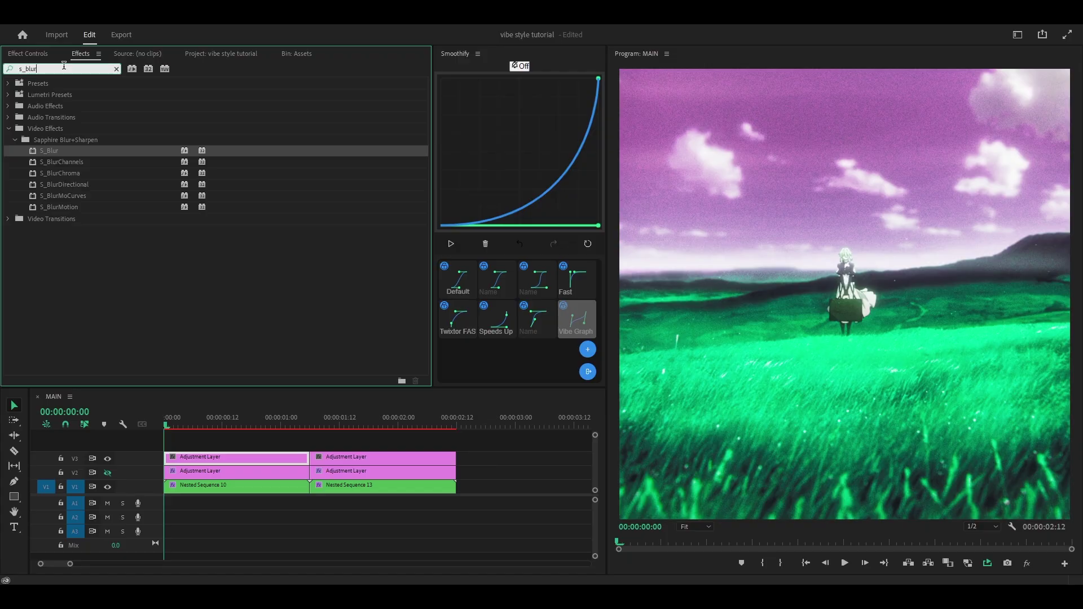
pyautogui.hotkey('ctrl', 'a')
pyautogui.write('bcc lens b')
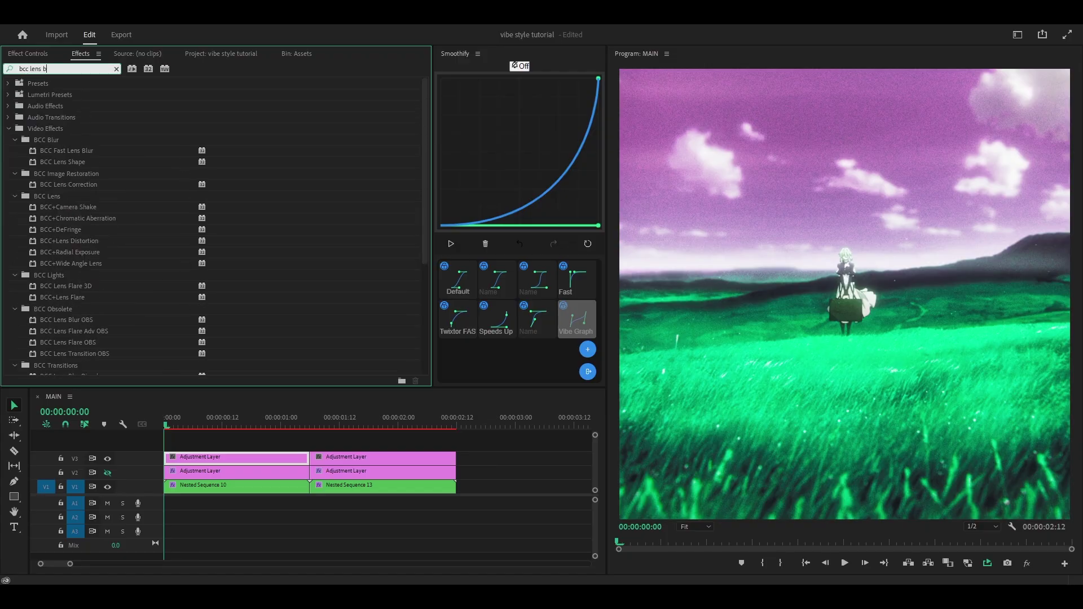
pyautogui.write('lur obs')
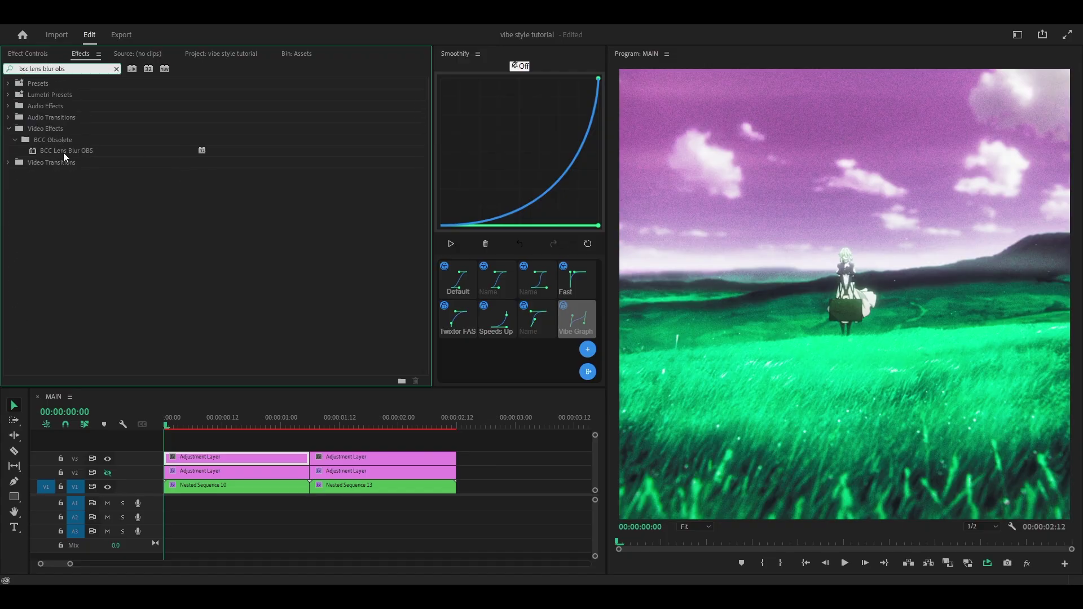
pyautogui.moveTo(63, 152); pyautogui.dragTo(237, 458)
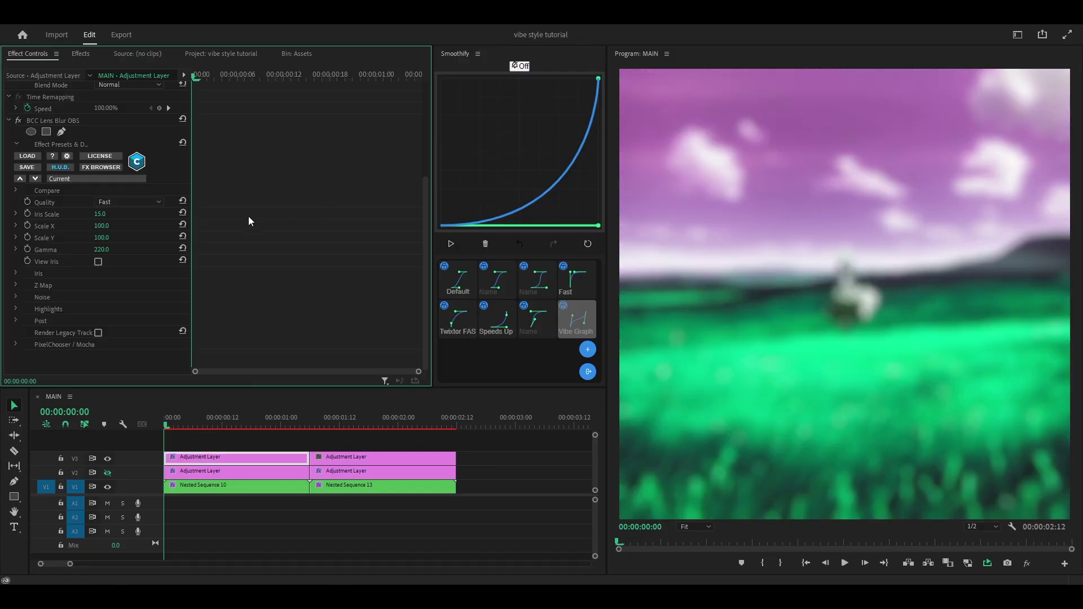
# Set the lens blur to Sharper quality, Iris Scale 25 and Gamma 400.
pyautogui.click(123, 201)
pyautogui.click(123, 245)
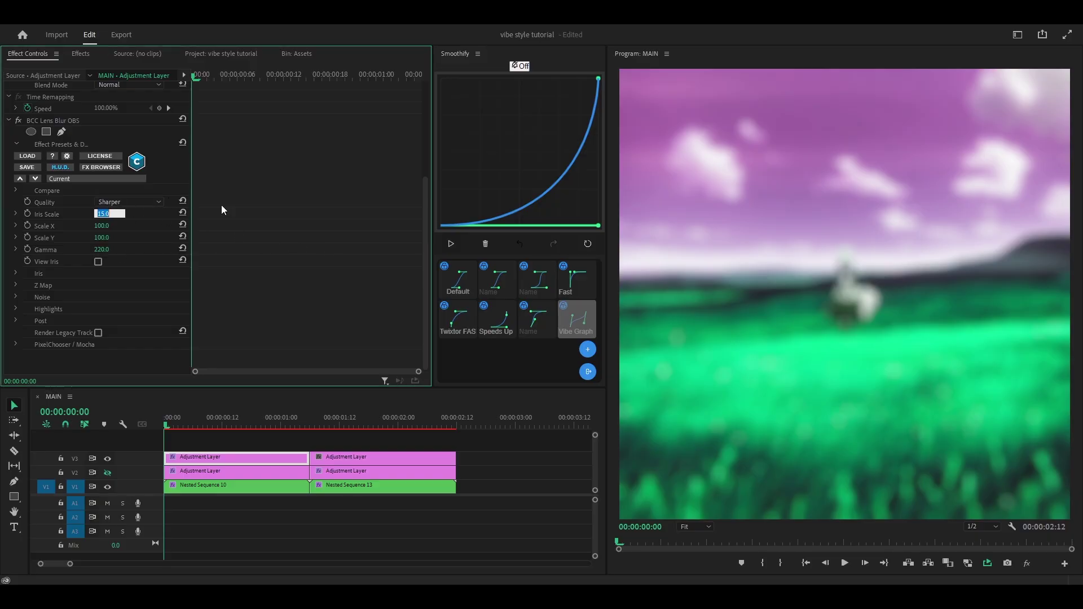
pyautogui.write('25')
pyautogui.press('Return')
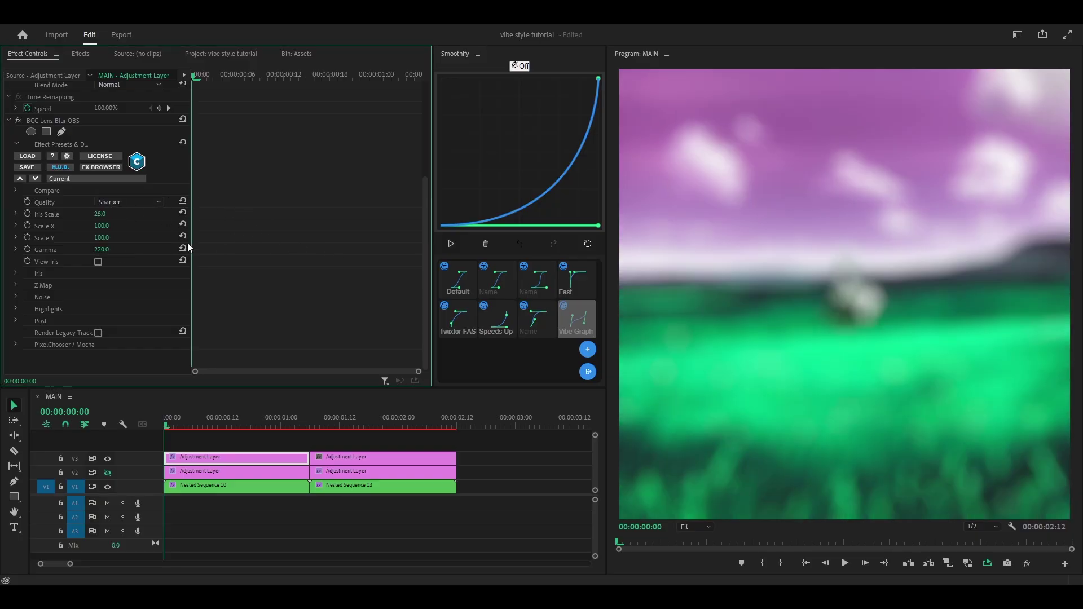
pyautogui.click(109, 248)
pyautogui.write('400')
pyautogui.press('Return')
# Compare the V2 and V3 adjustment layers, then enable keyframing on Iris Scale.
pyautogui.click(200, 471)
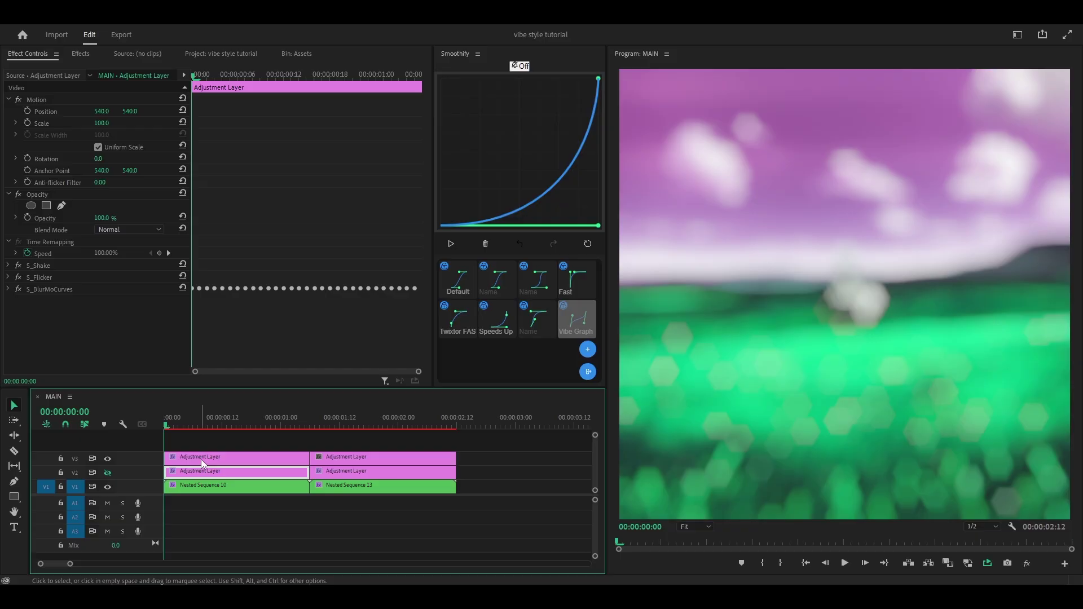
pyautogui.click(201, 459)
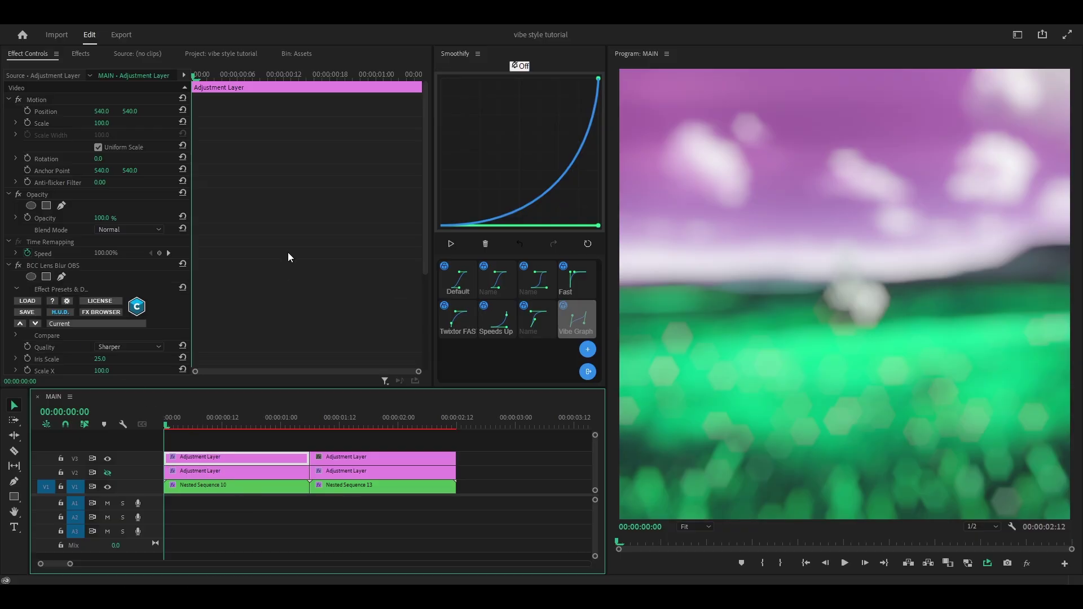
pyautogui.click(208, 476)
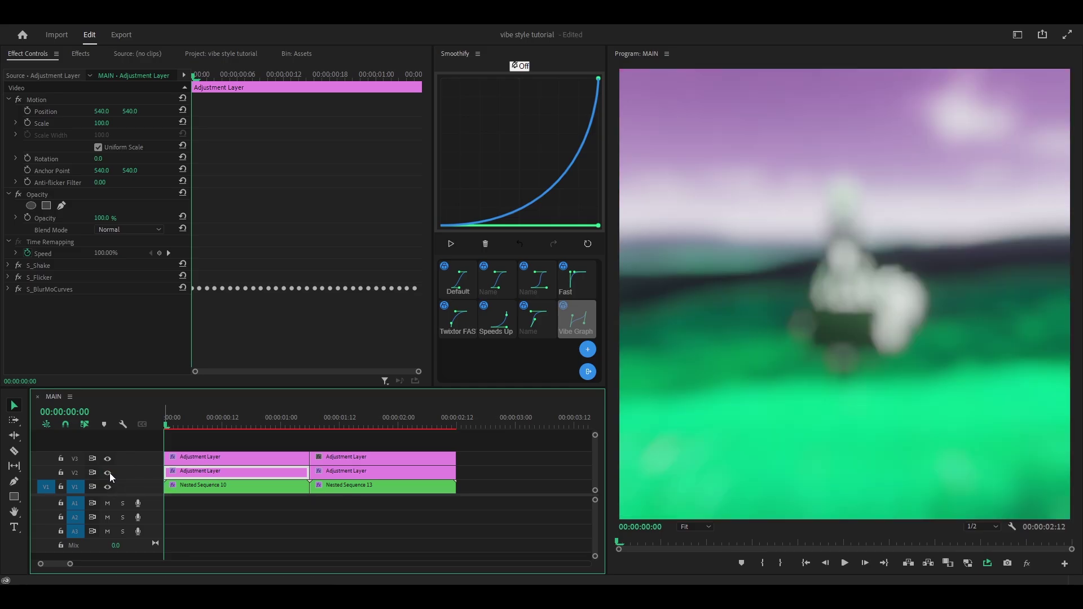
pyautogui.click(202, 458)
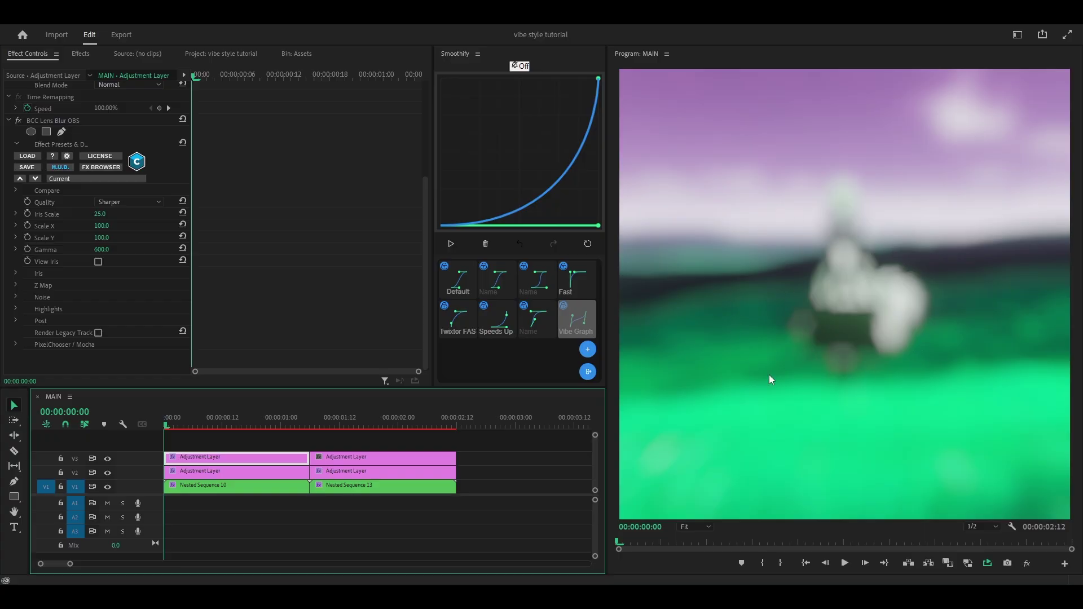
pyautogui.click(25, 212)
# Keyframe Iris Scale at 11.7 a few frames later and apply a Smoothify ease-out curve.
pyautogui.hotkey('shift', 'Right')
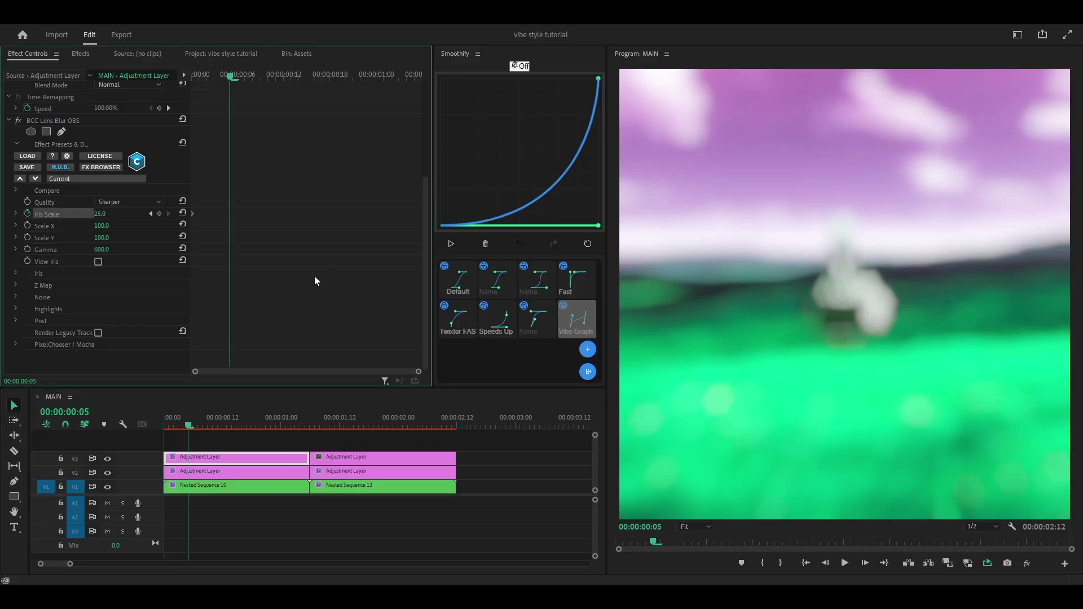
pyautogui.hotkey('shift', 'Right')
pyautogui.hotkey('shift', 'Right')
pyautogui.click(108, 213)
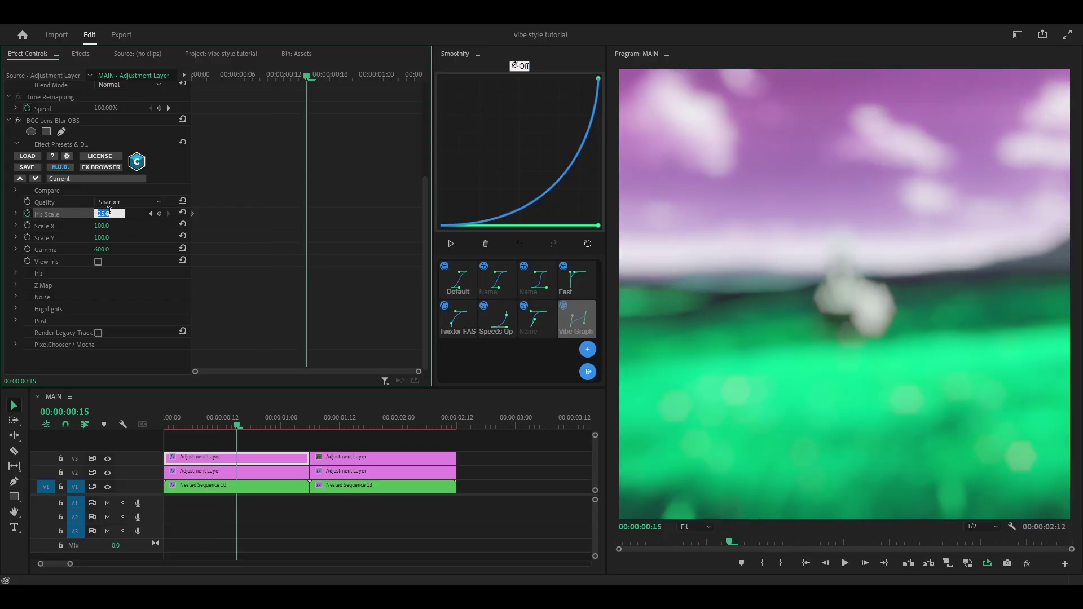
pyautogui.write('11.7')
pyautogui.press('Return')
pyautogui.click(253, 76)
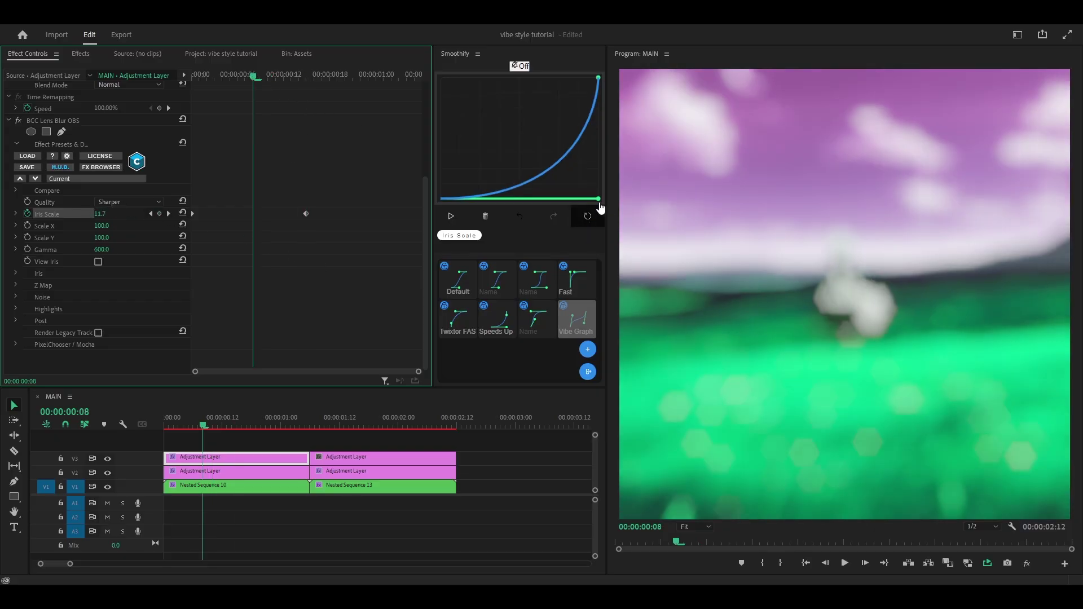
pyautogui.moveTo(598, 199); pyautogui.dragTo(448, 74)
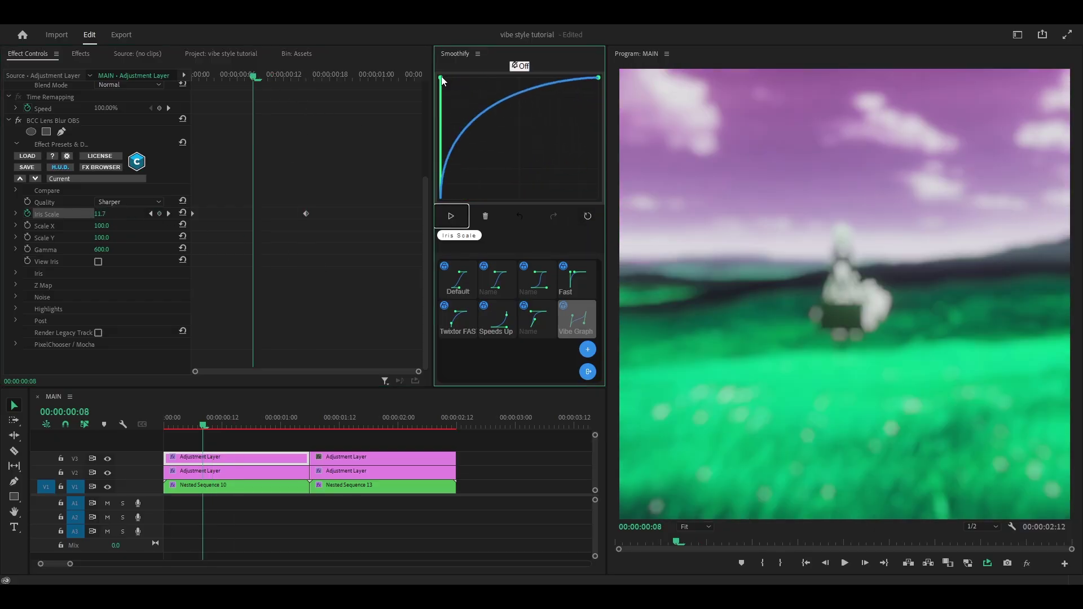
pyautogui.click(450, 216)
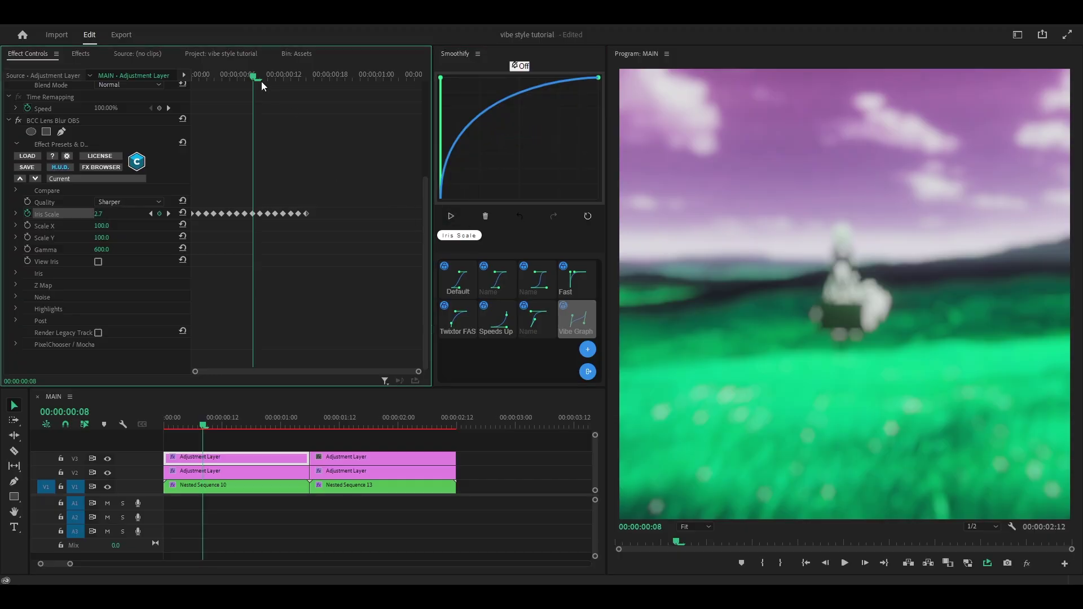
# Play back the blur transition and move the playhead to 00:00:01:05 near the cut.
pyautogui.moveTo(262, 85); pyautogui.dragTo(213, 80)
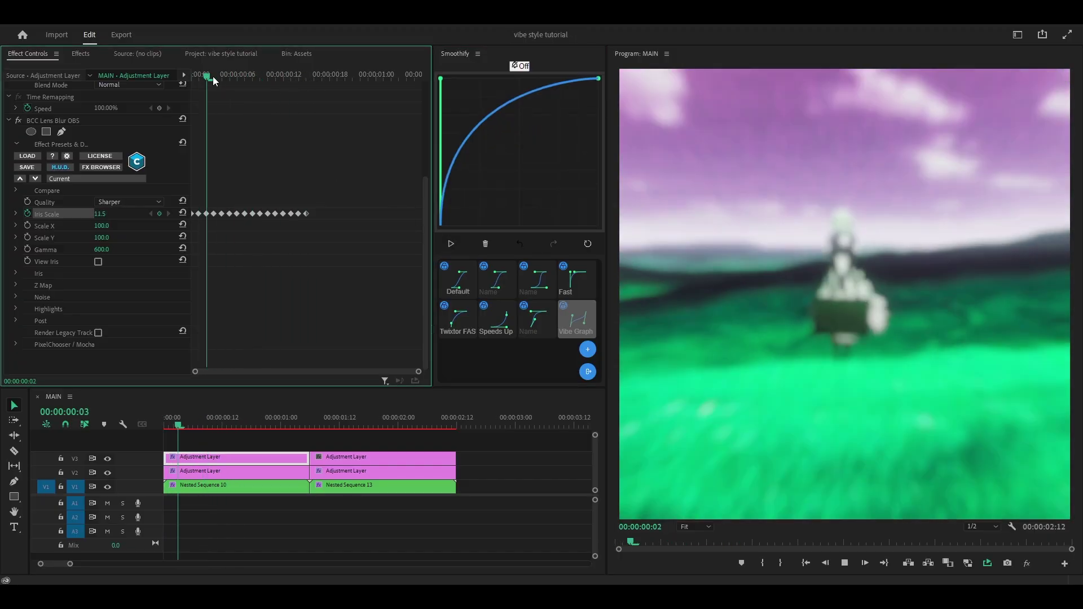
pyautogui.press('space')
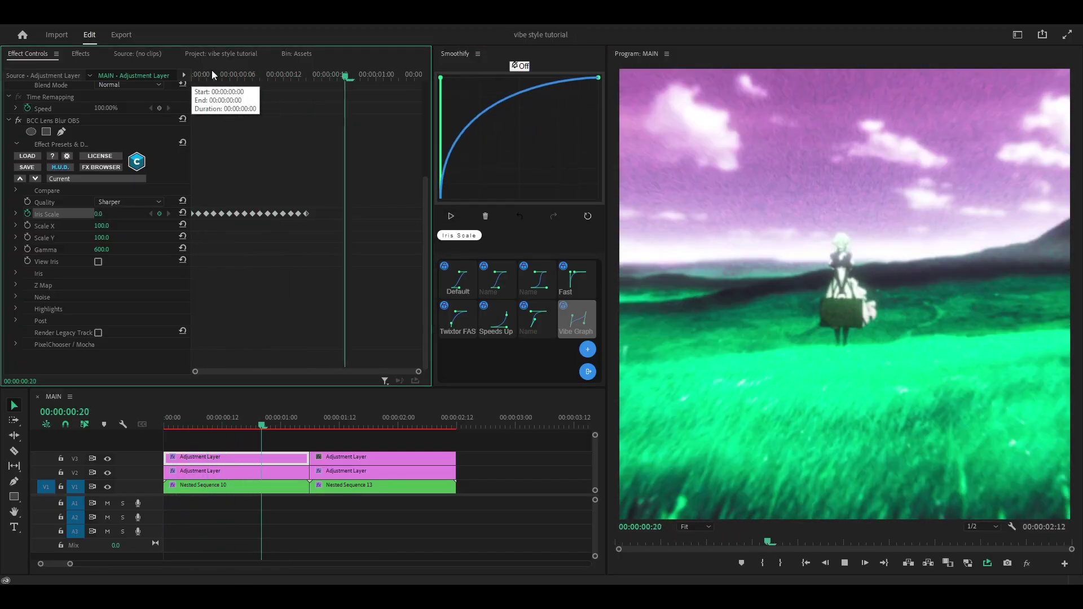
pyautogui.press('=')
pyautogui.moveTo(321, 429); pyautogui.dragTo(402, 430)
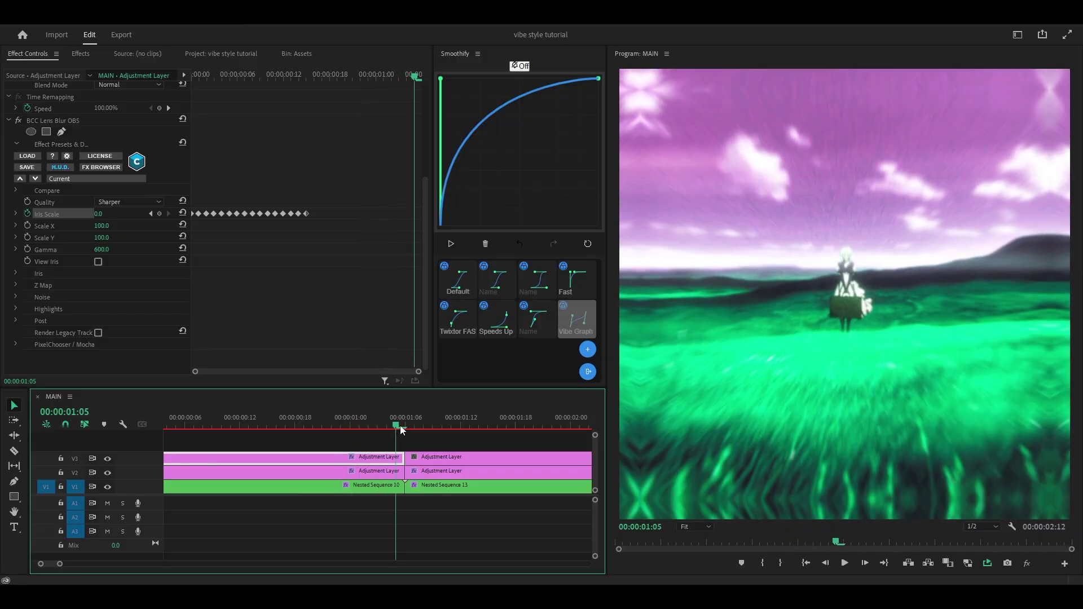
# Keyframe Iris Scale at 00:00:01:00, then go to 00:00:01:05 and select the left V2 layer.
pyautogui.click(371, 309)
pyautogui.hotkey('shift', 'Left')
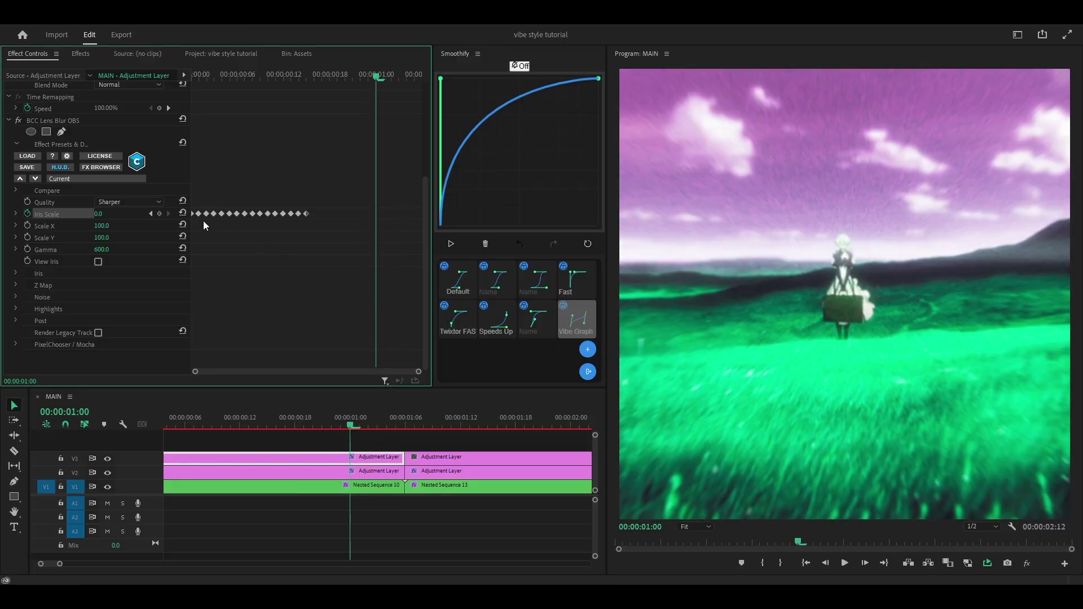
pyautogui.click(160, 214)
pyautogui.hotkey('shift', 'Right')
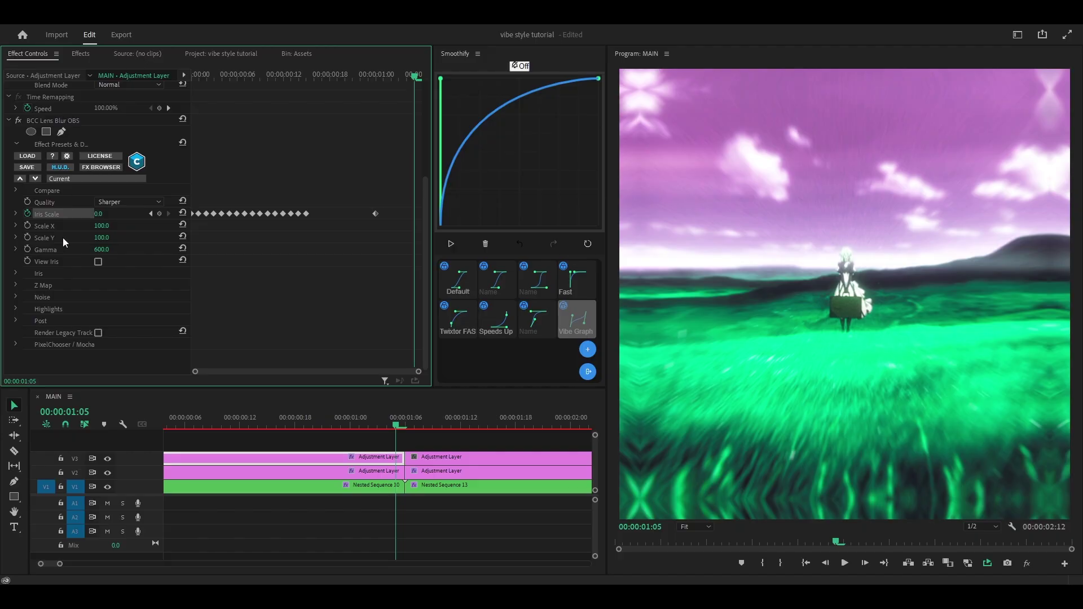
pyautogui.click(276, 472)
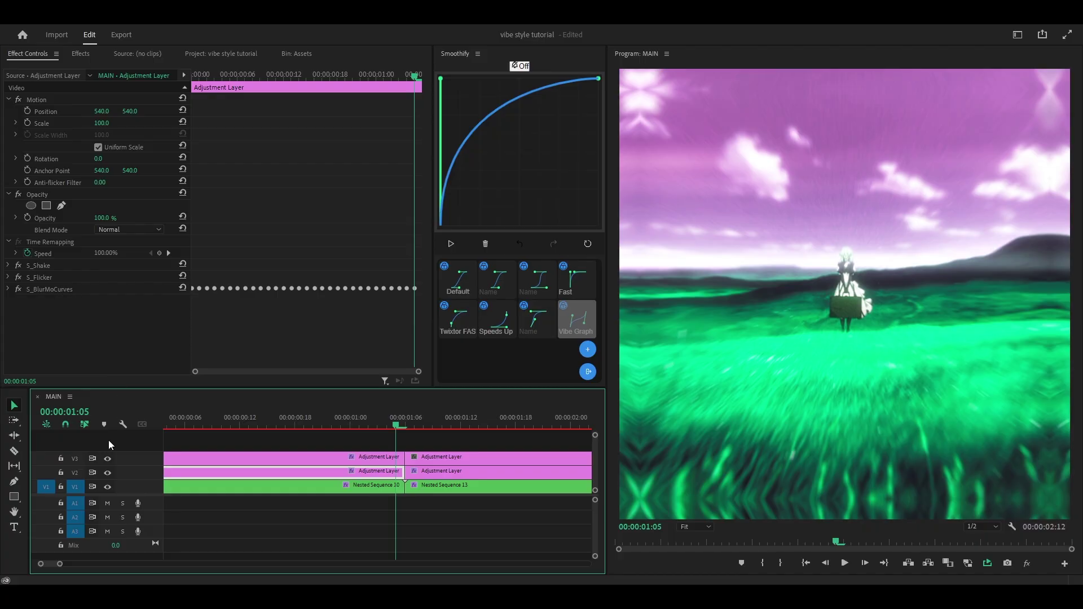
pyautogui.click(107, 460)
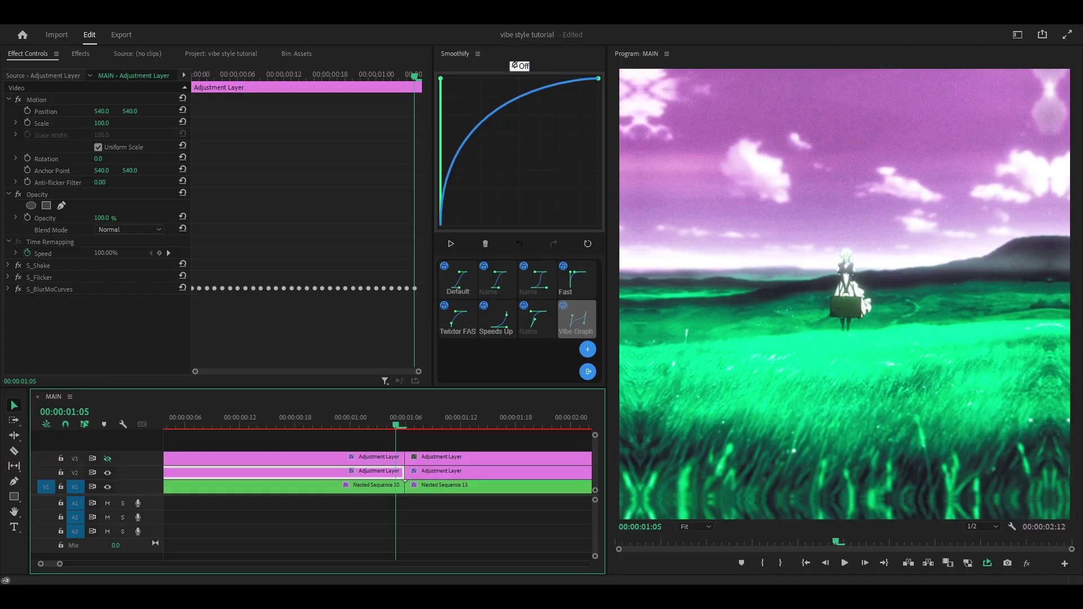
pyautogui.click(107, 459)
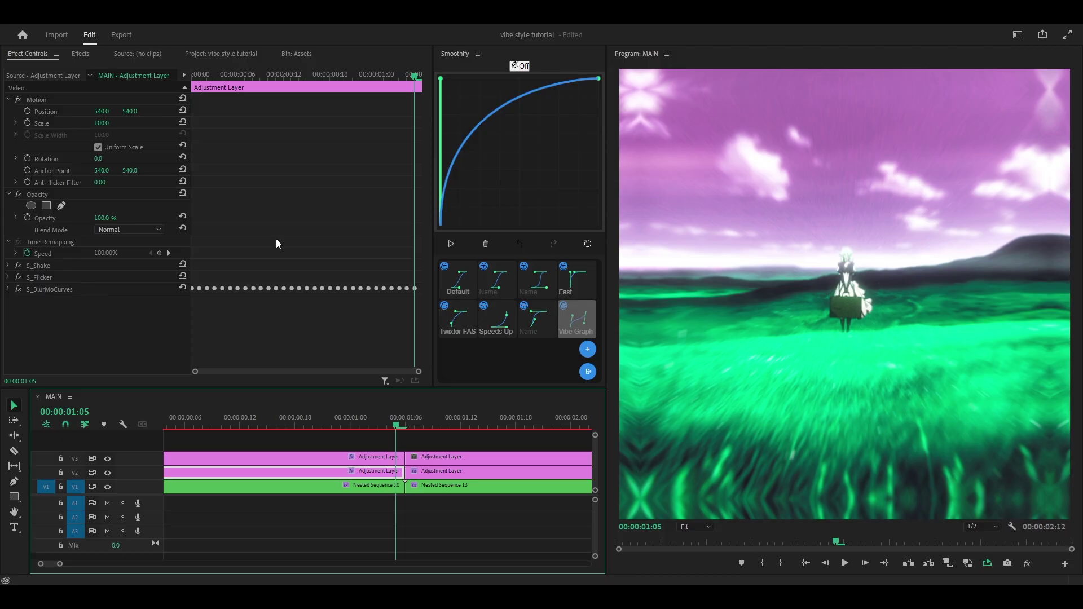
# Keyframe Iris Scale at 10 near the cut and apply a Smoothify ease-in curve.
pyautogui.click(298, 457)
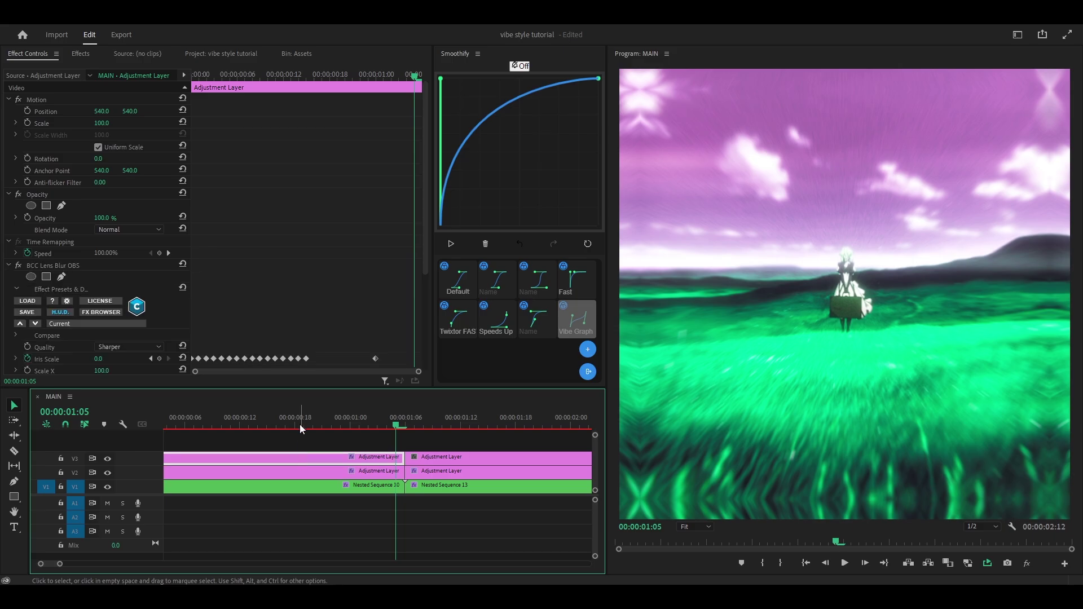
pyautogui.scroll(-4, 274, 188)
pyautogui.click(110, 224)
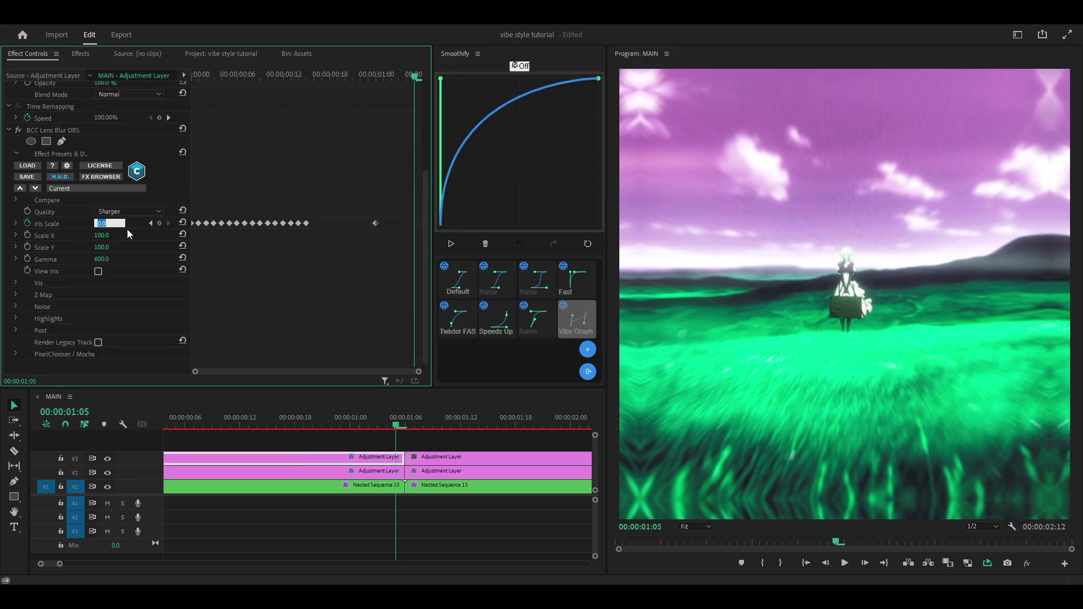
pyautogui.write('10')
pyautogui.press('Return')
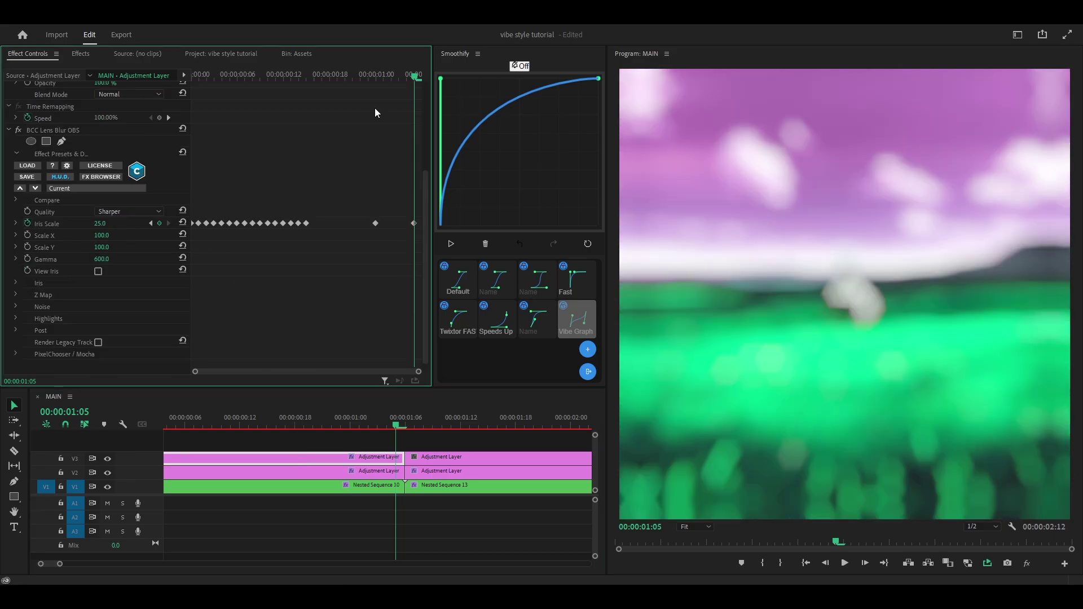
pyautogui.click(392, 74)
pyautogui.moveTo(442, 82); pyautogui.dragTo(596, 195)
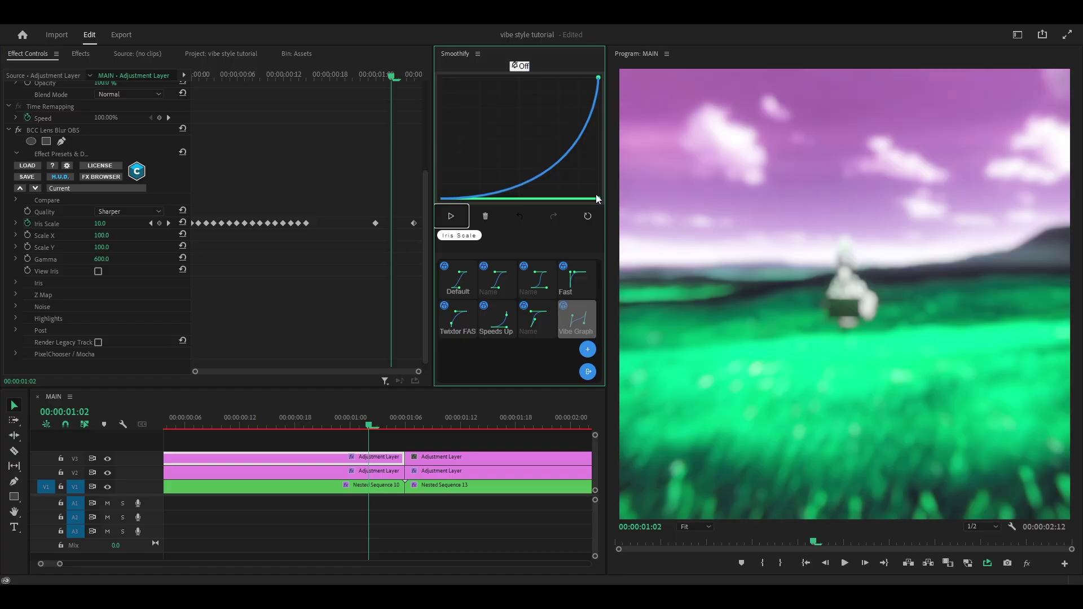
pyautogui.click(451, 216)
# Copy the lens-blur V3 layer over Nested Sequence 13 and rewind to the sequence start.
pyautogui.scroll(5, 303, 170)
pyautogui.press('-')
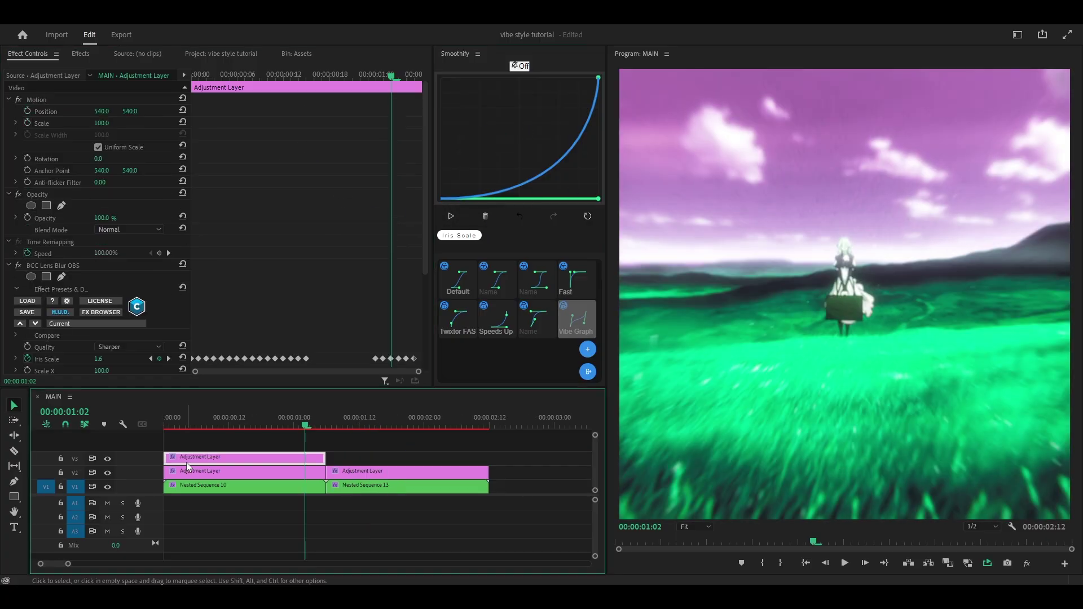
pyautogui.moveTo(186, 458); pyautogui.dragTo(352, 459)
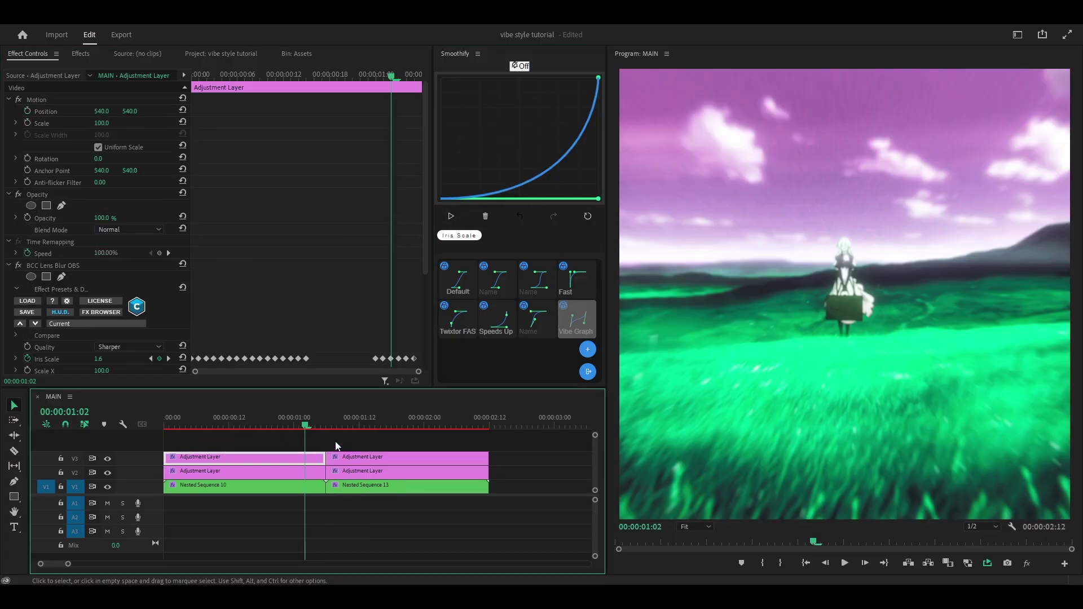
pyautogui.click(336, 441)
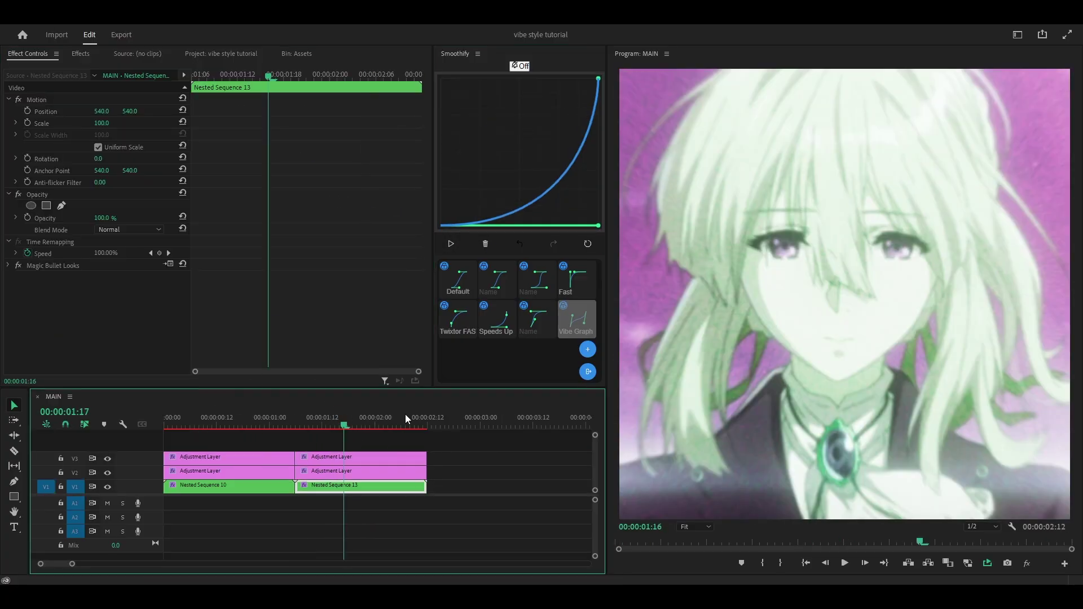
pyautogui.moveTo(405, 414); pyautogui.dragTo(428, 408)
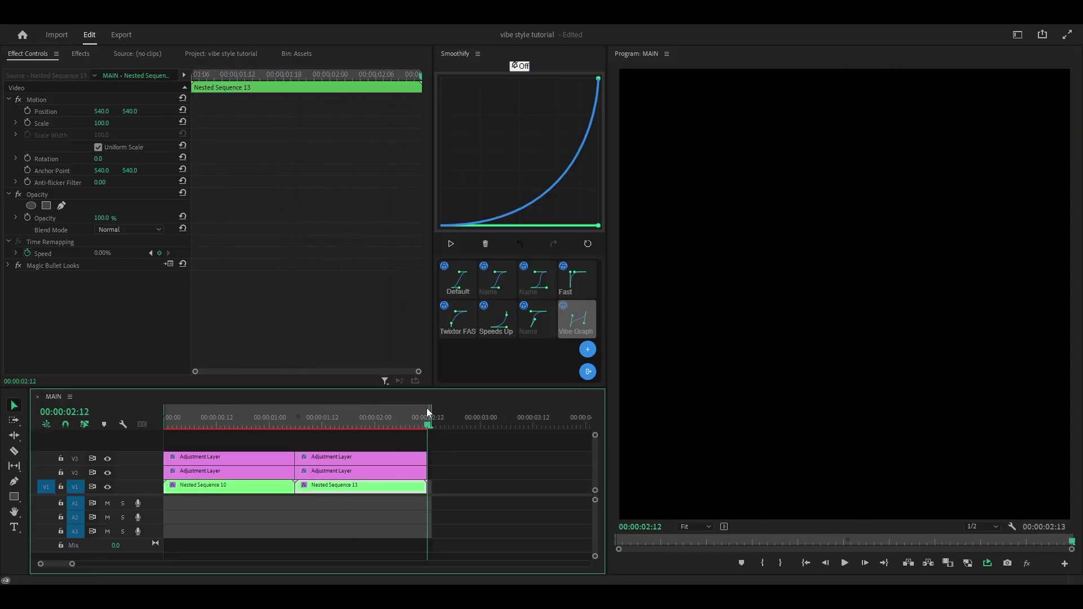
# Render the sequence effects from In to Out via the Sequence menu.
pyautogui.click(76, 18)
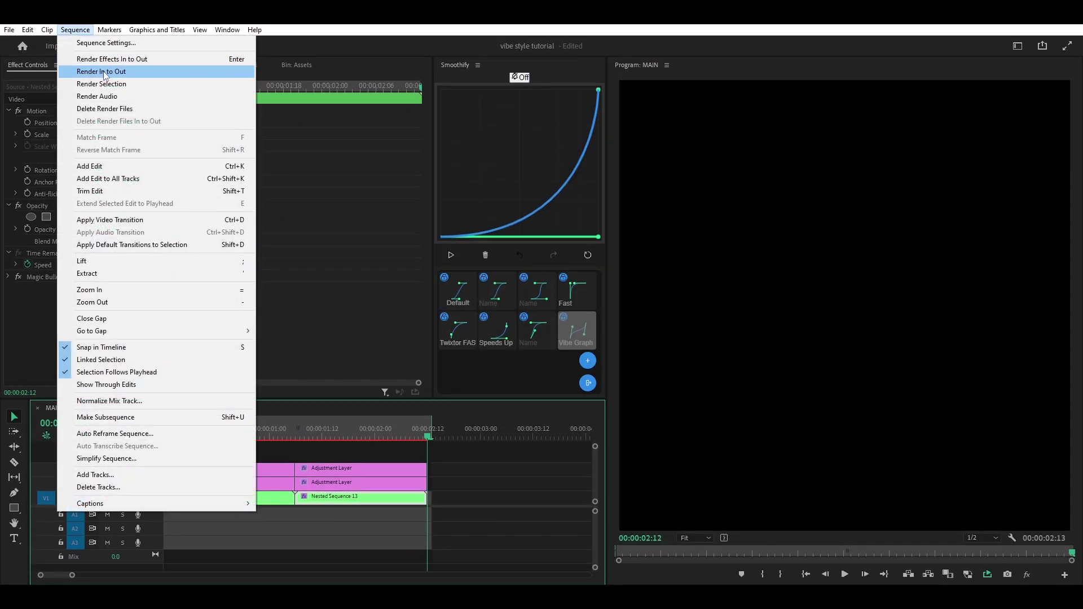
pyautogui.click(101, 72)
pyautogui.click(502, 476)
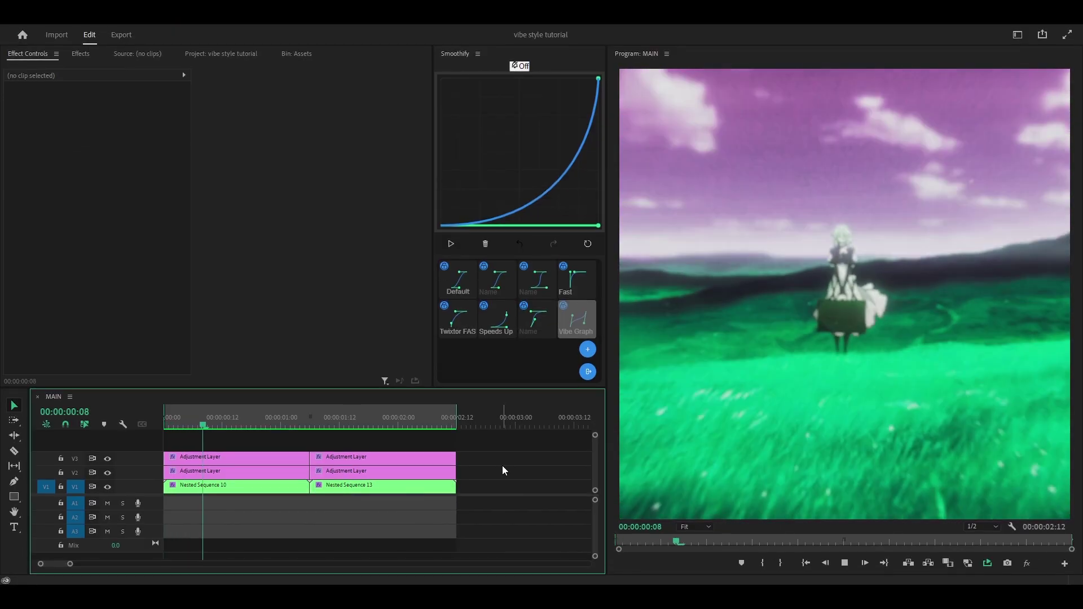